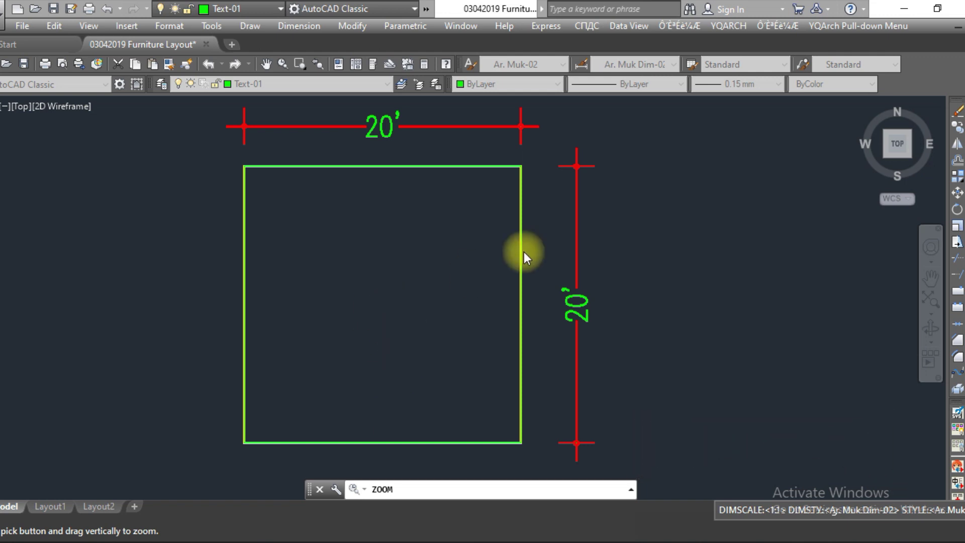
Load the (DGrid) DrawGridV1-1 LISP application with APPLOAD.
key("Escape")
key("Escape")
key("Escape")
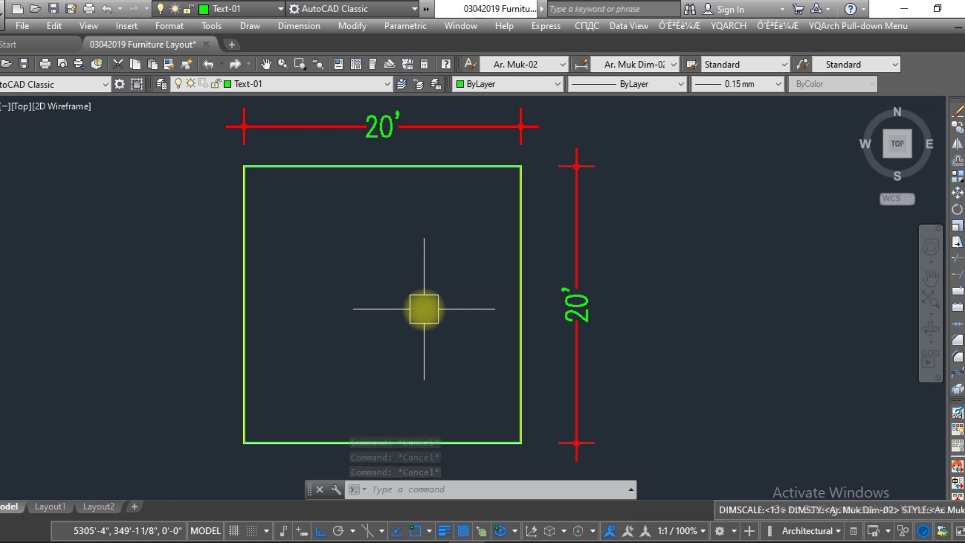
key("Escape")
key("Escape")
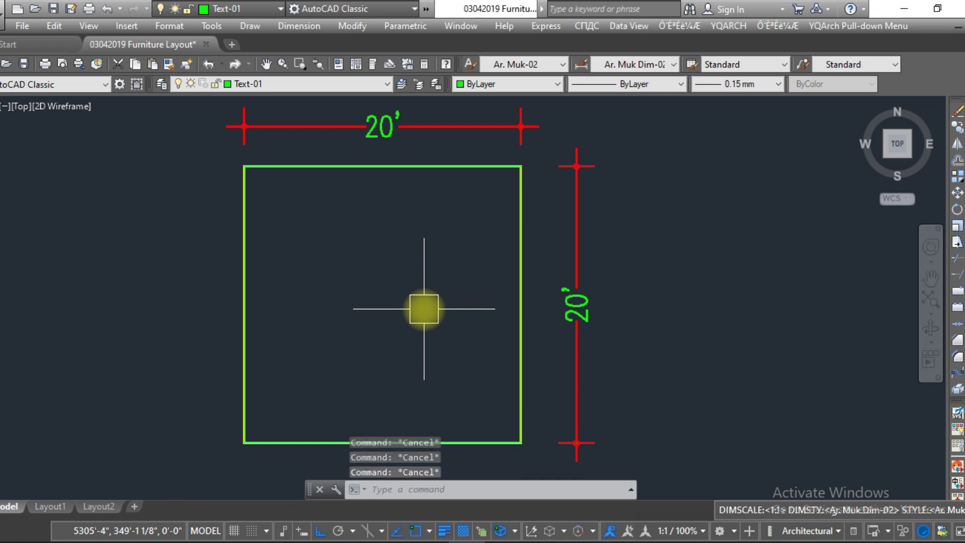
type("APL")
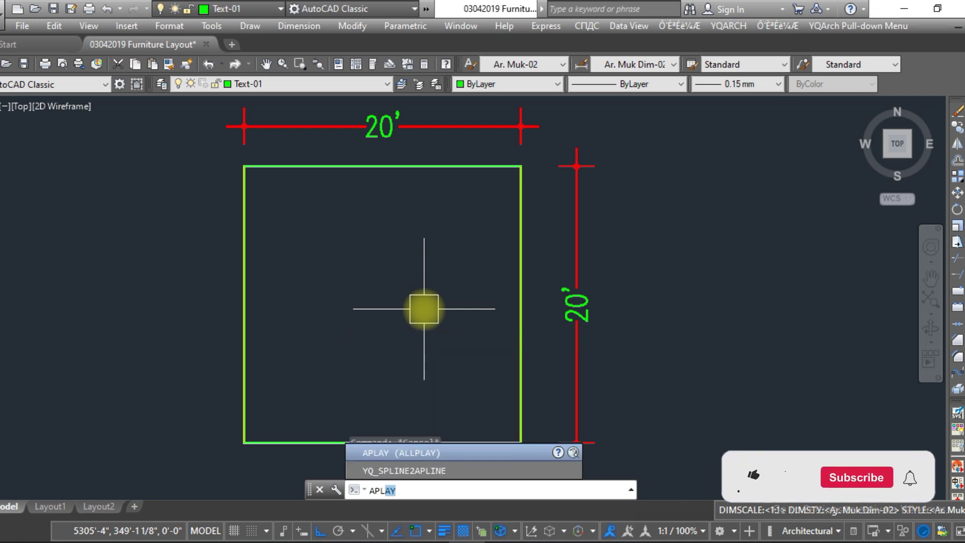
type("PLOAD")
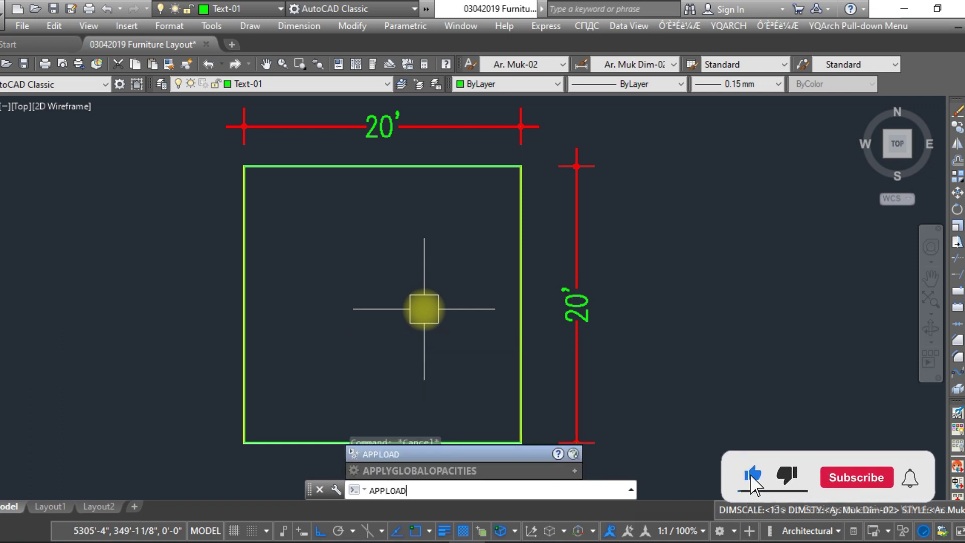
key("Return")
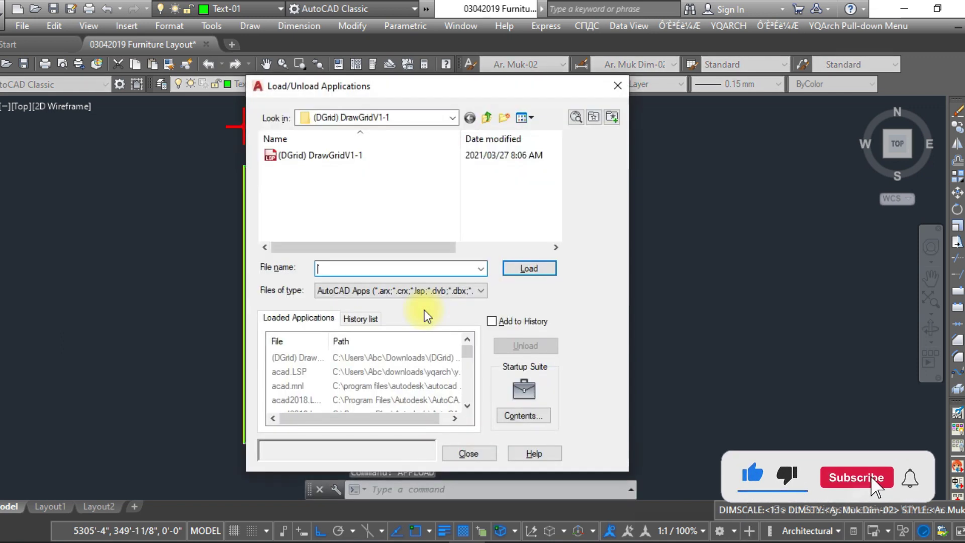
left_click(334, 157)
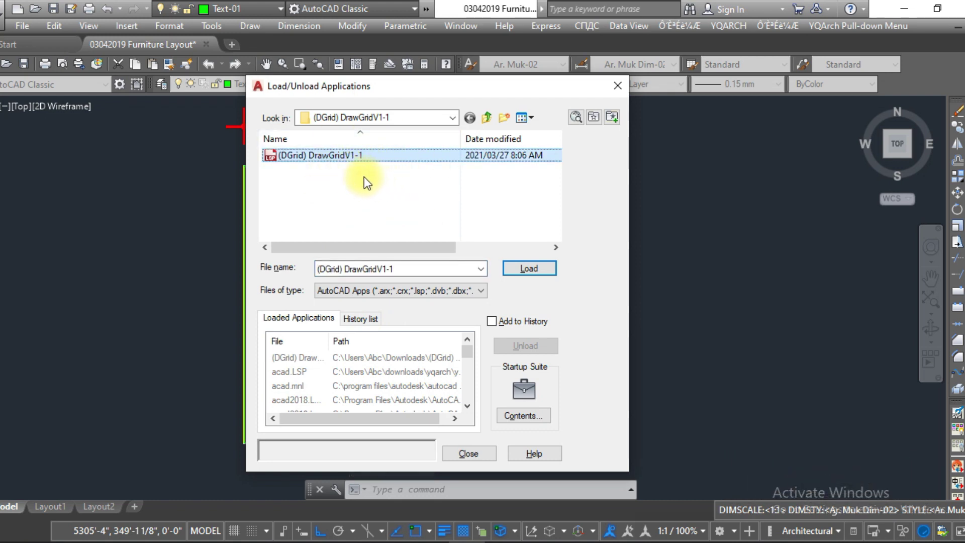
left_click(527, 269)
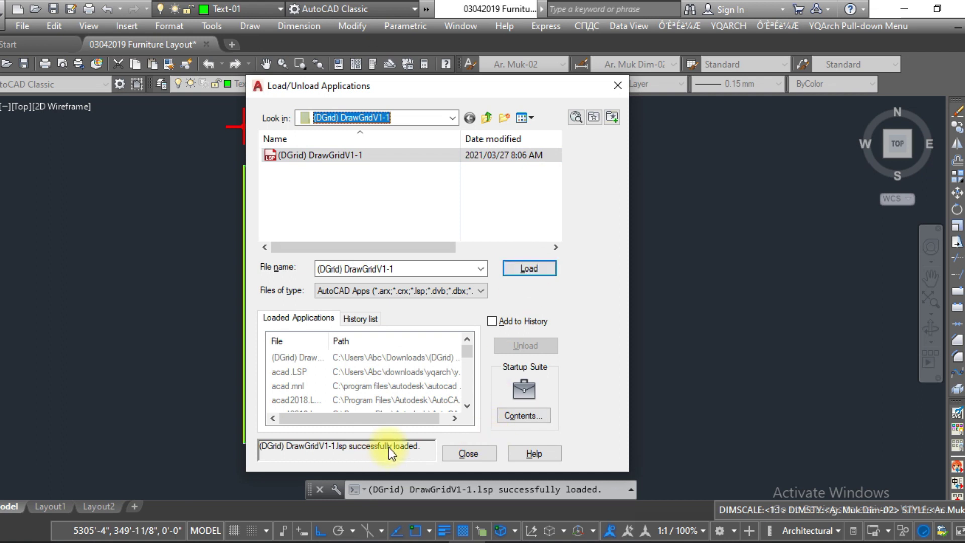
left_click(468, 454)
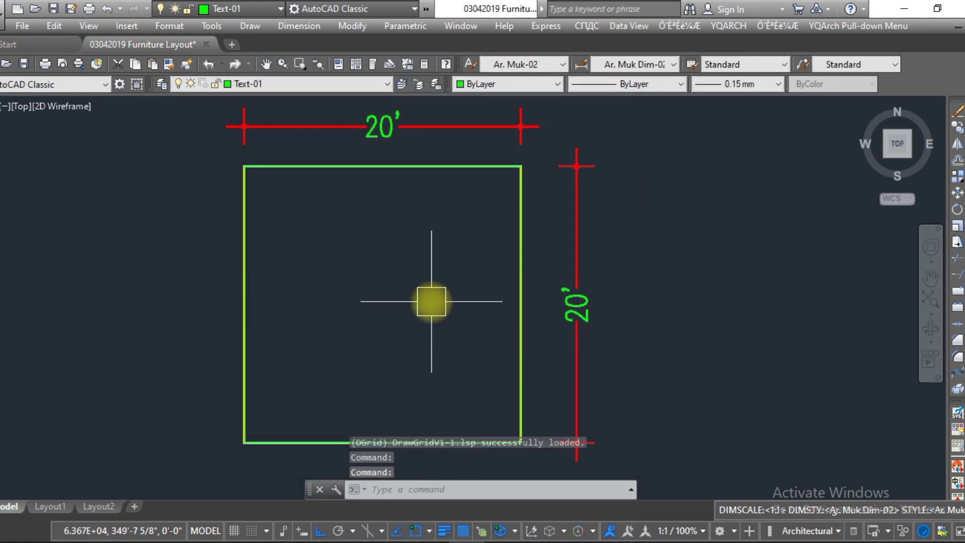
Draw a DGRID grid of 20 rows and 20 columns from the square's lower-left corner to its upper-right corner.
type("DGRID")
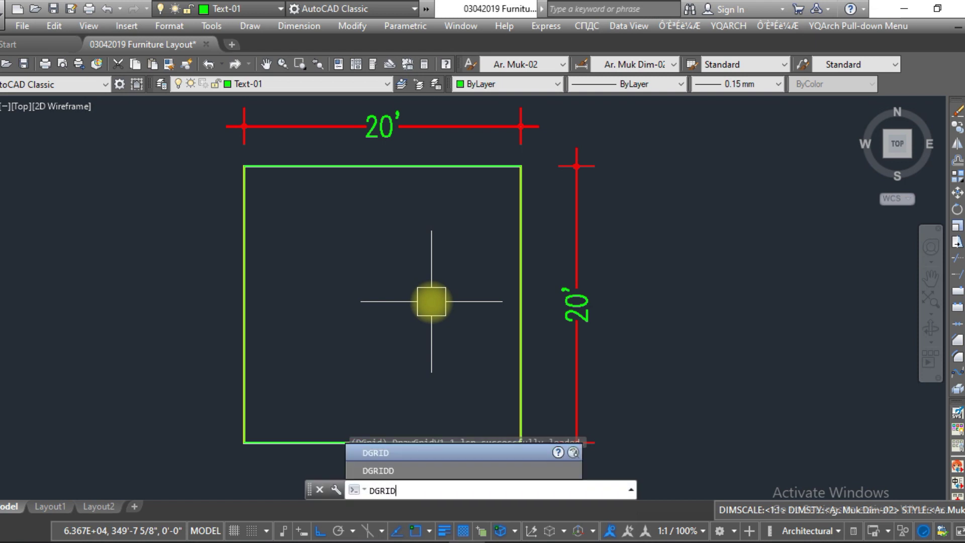
key("Return")
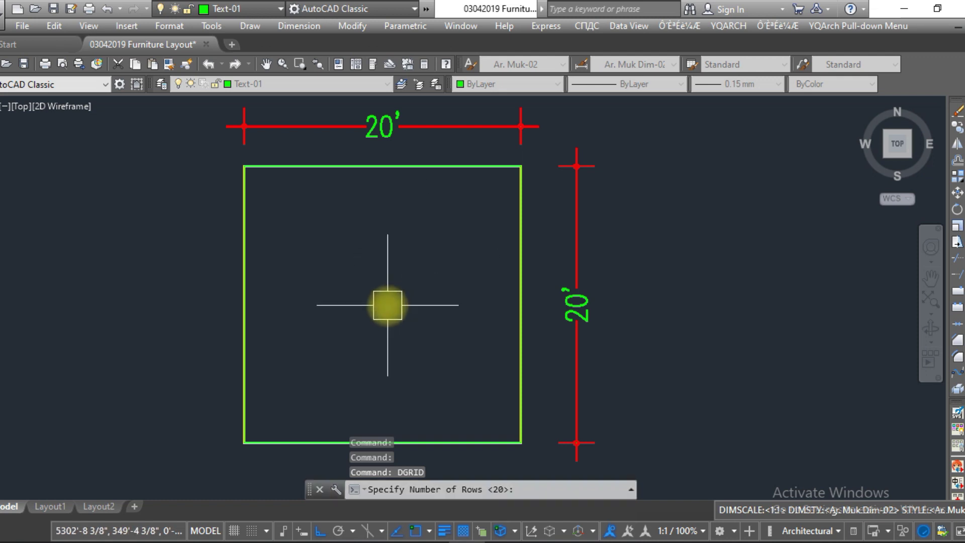
type("20")
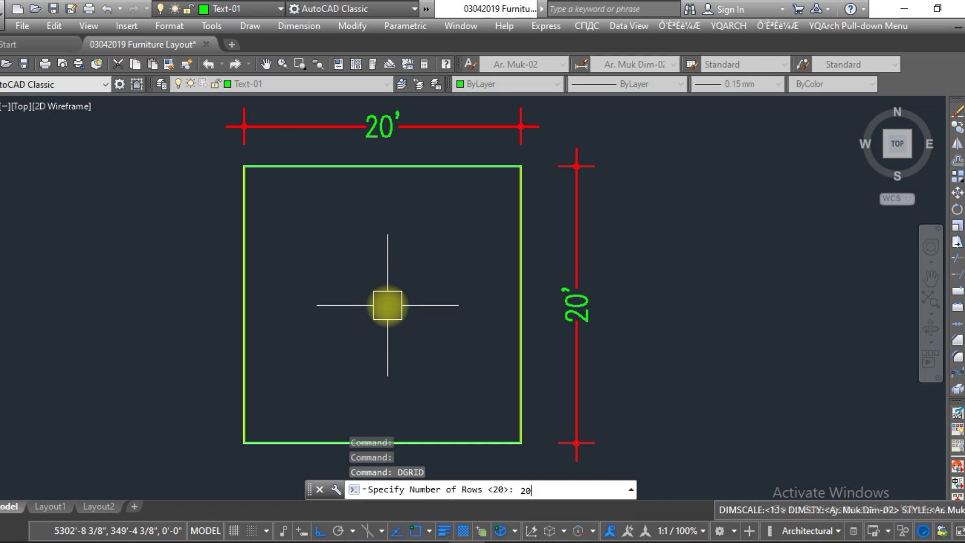
key("Return")
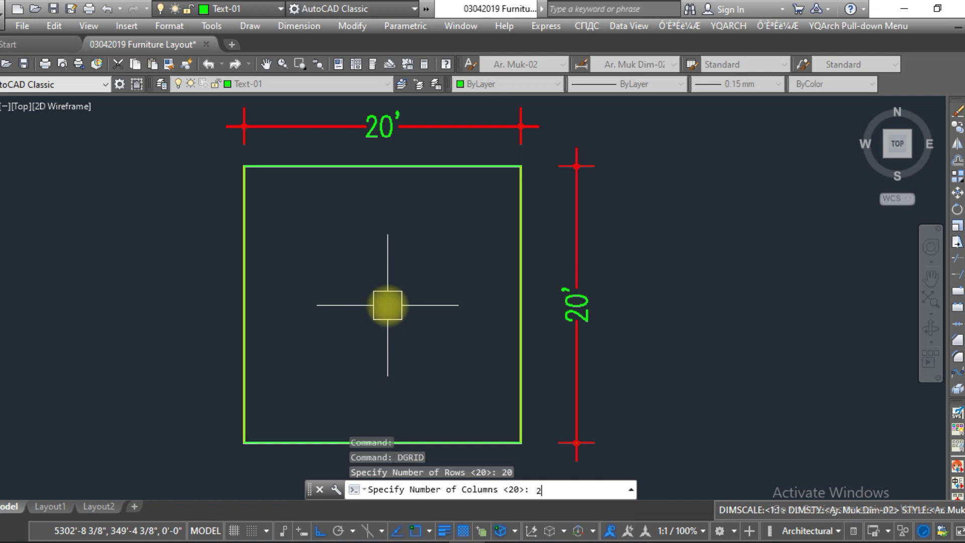
key("Return")
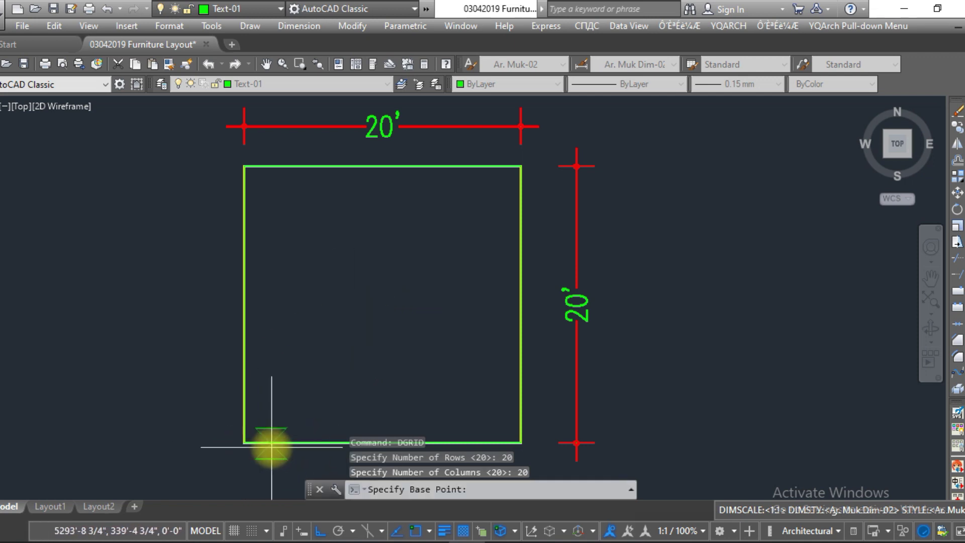
left_click(244, 442)
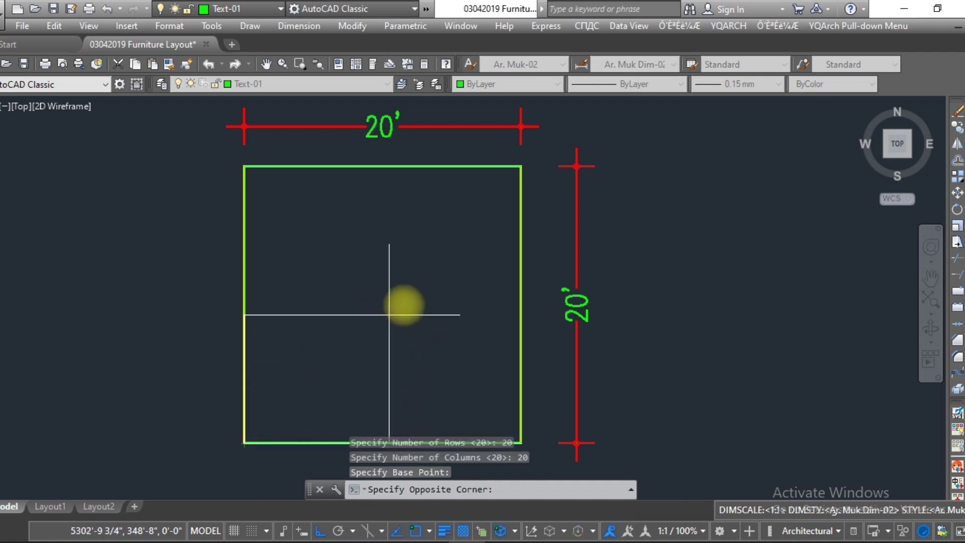
left_click(521, 166)
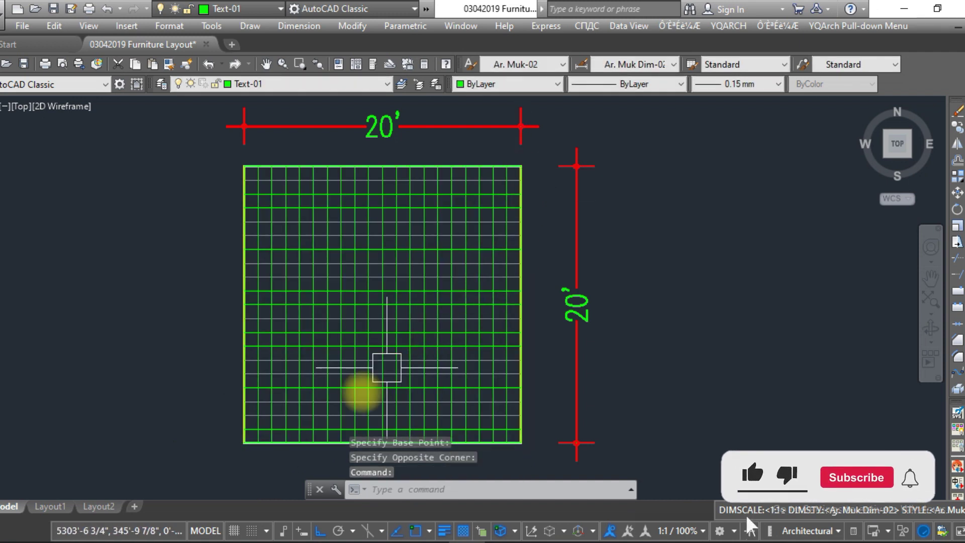
Undo the grid drawn inside the square.
left_click(407, 346)
key("Escape")
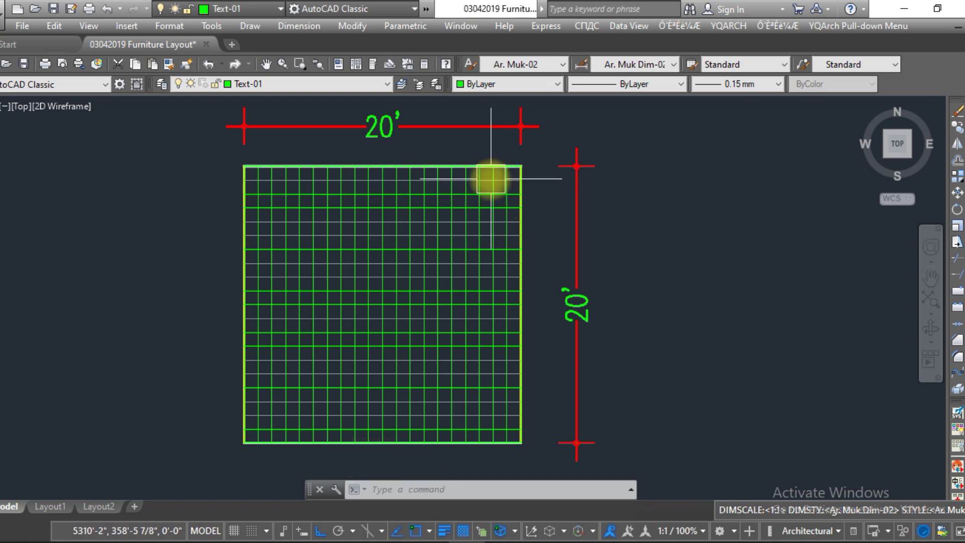
key("Escape")
key("Escape")
key("Escape")
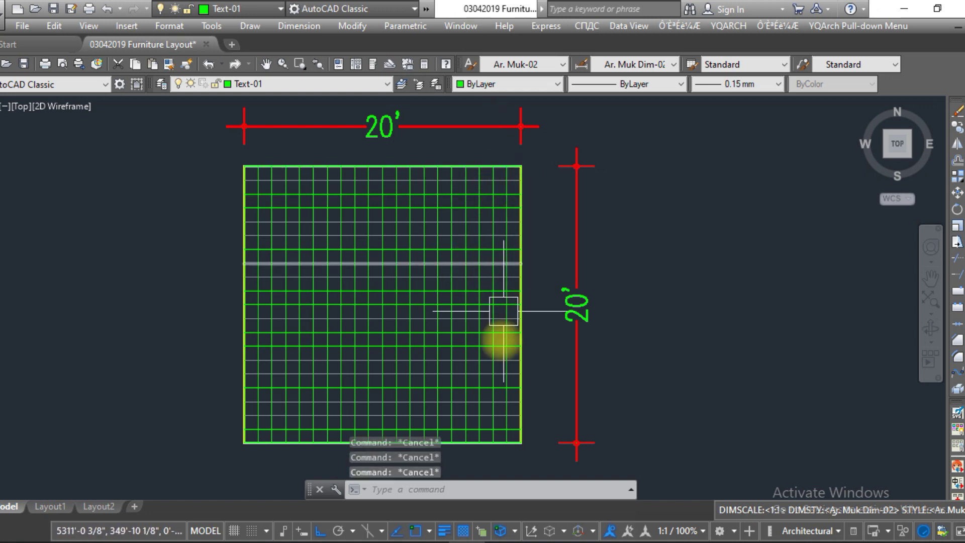
key("ctrl+z")
key("ctrl+z")
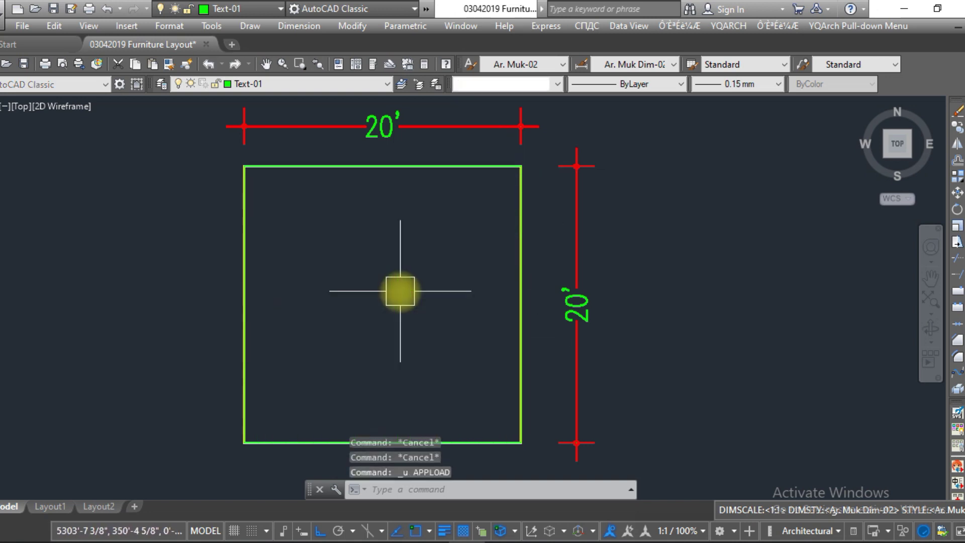
Copy the square's bottom edge as a 22-item array, fitted from its lower-left corner to its upper-left corner.
scroll(410, 286, "up", 1)
scroll(411, 284, "down", 1)
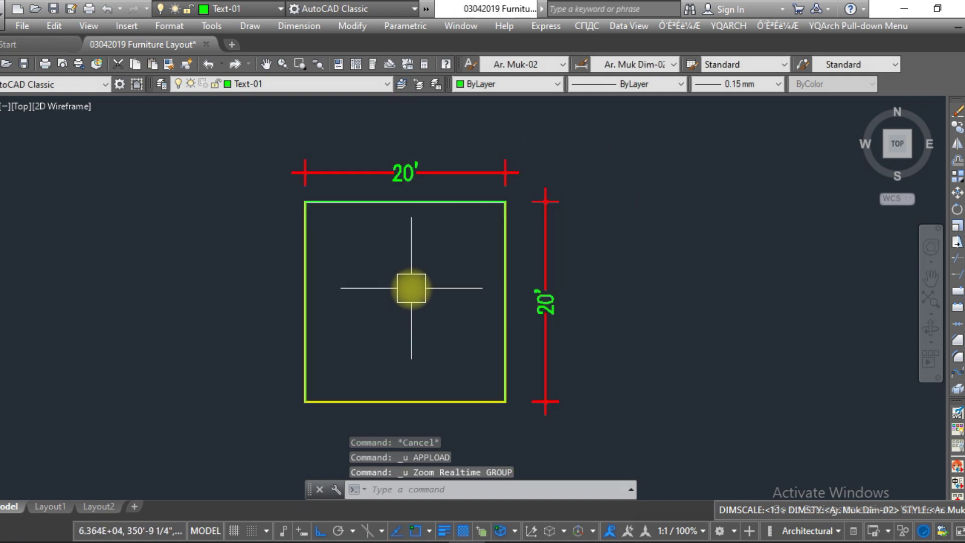
left_click(283, 64)
left_click_drag(397, 240, 381, 172)
key("Escape")
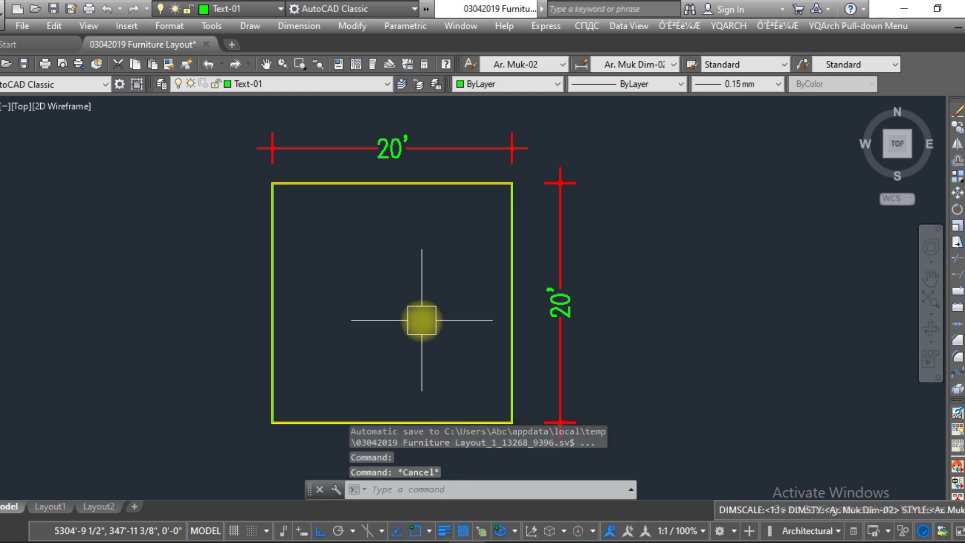
type("co")
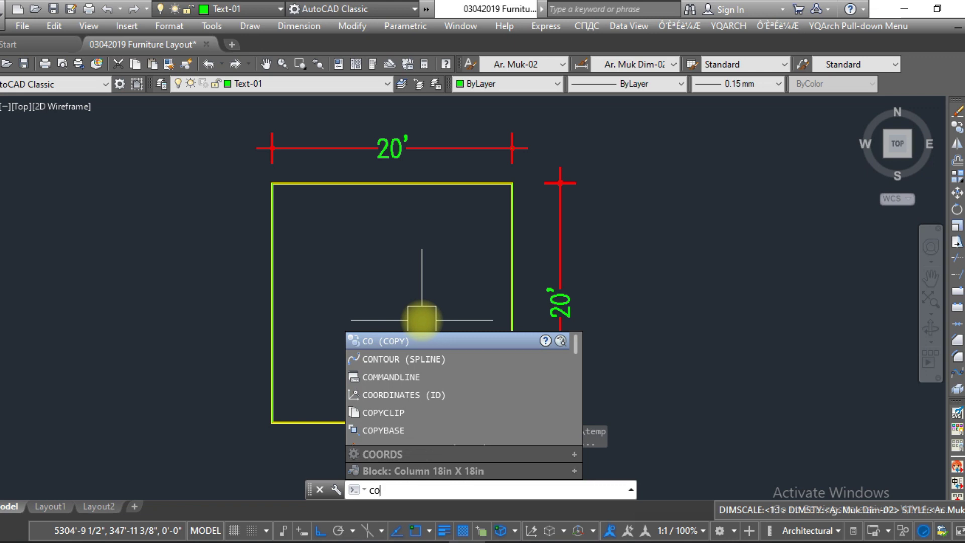
key("Return")
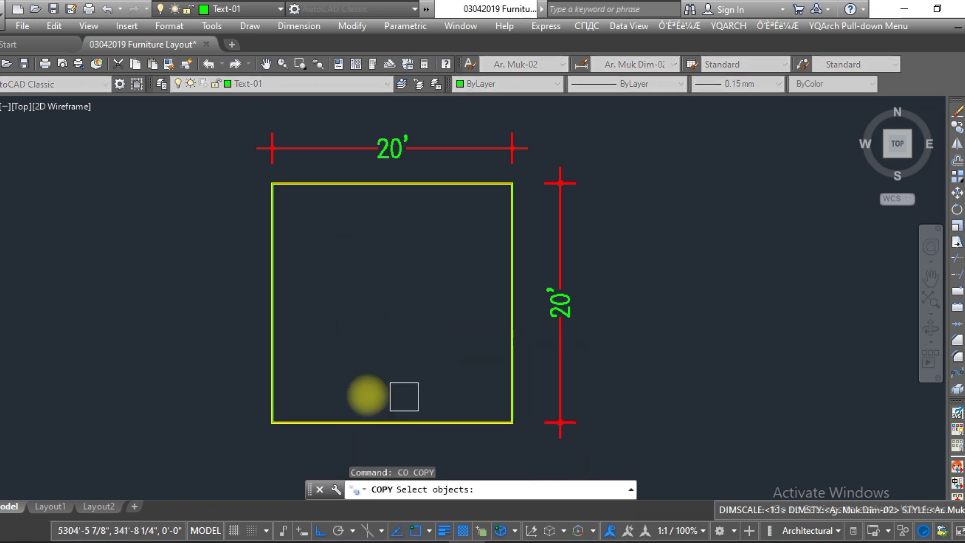
left_click(312, 422)
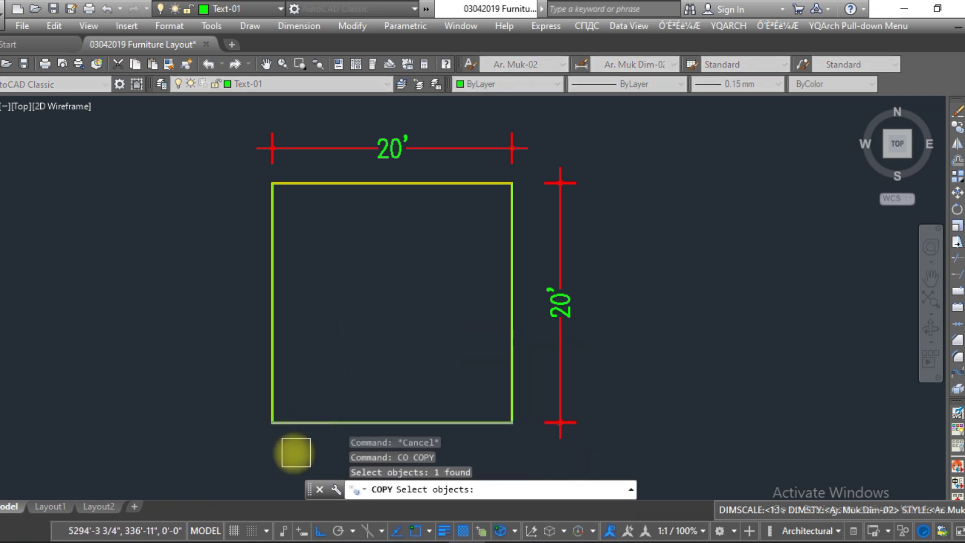
key("Return")
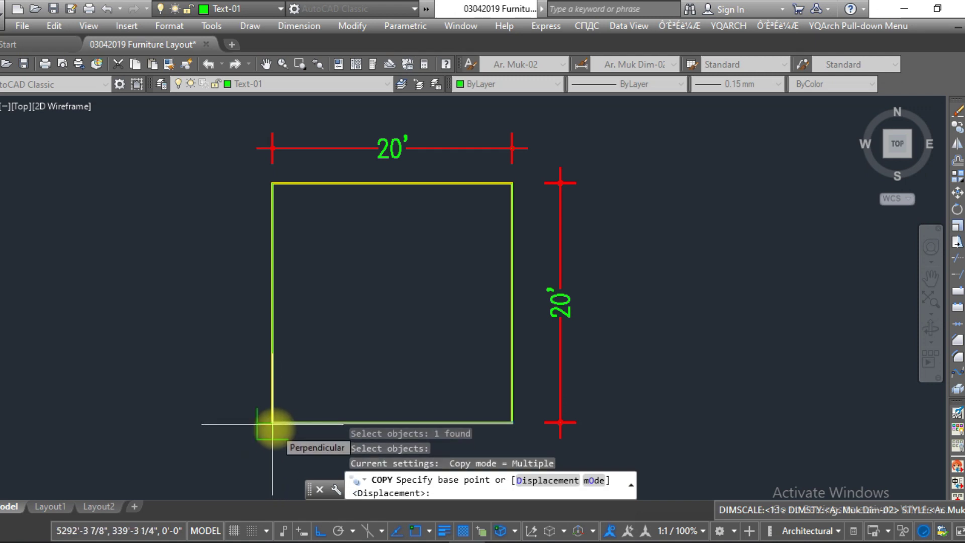
left_click(272, 424)
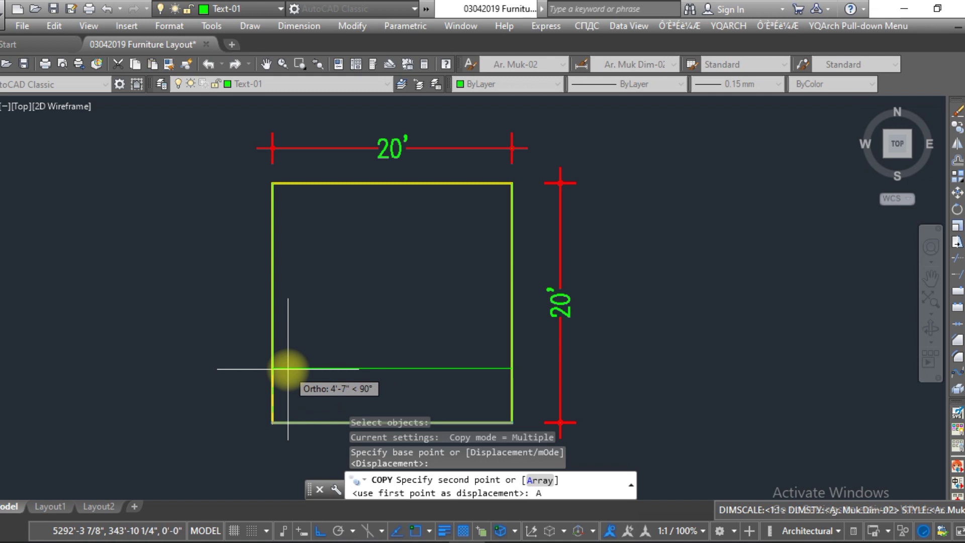
type("A")
key("Return")
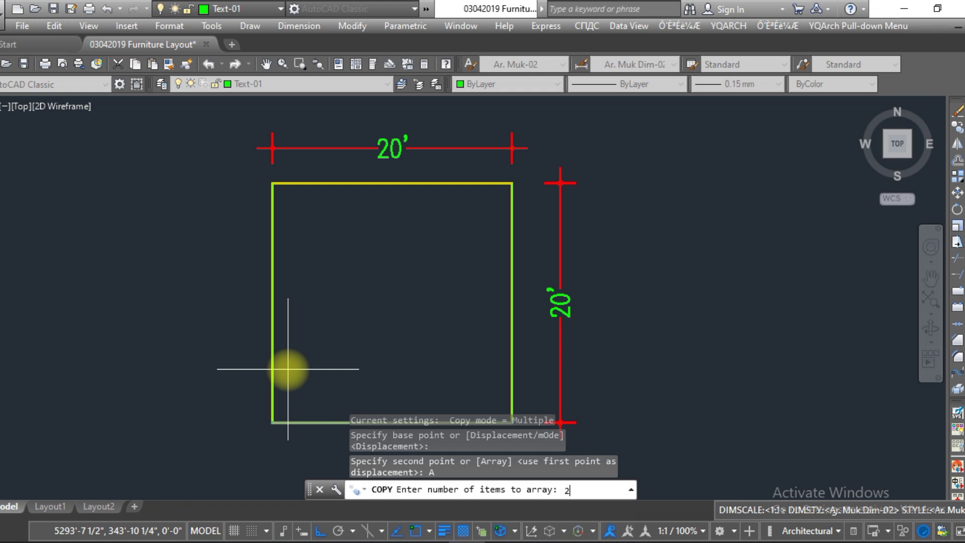
type("2")
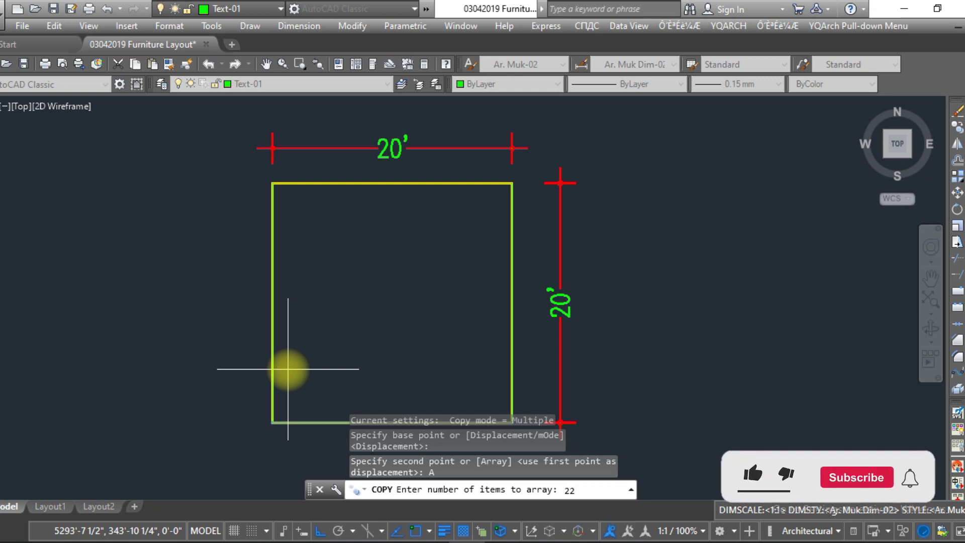
key("Return")
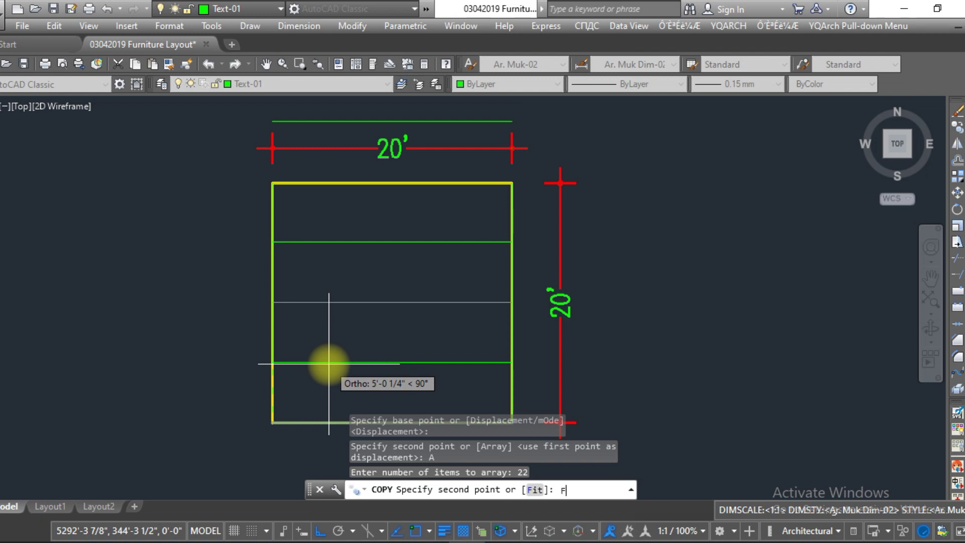
key("Return")
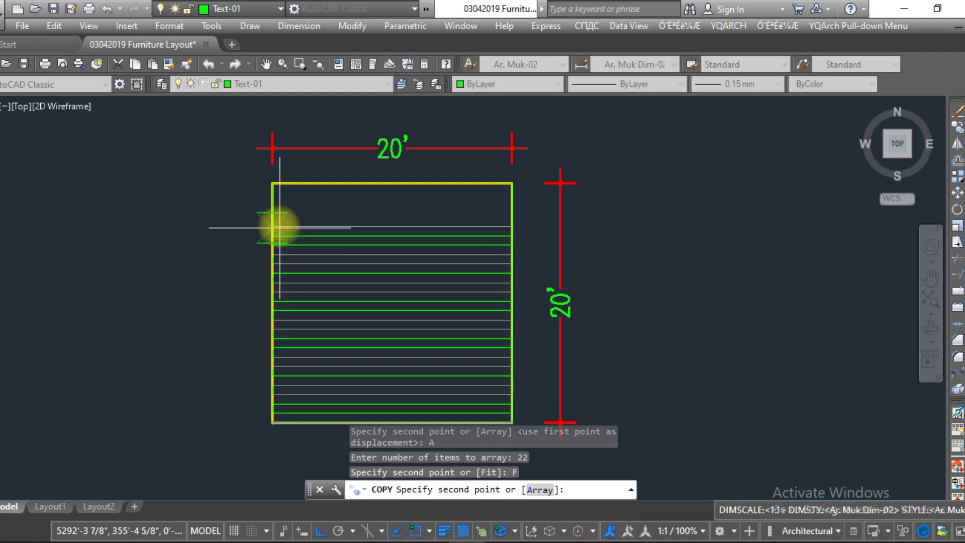
left_click(271, 183)
key("Escape")
key("Escape")
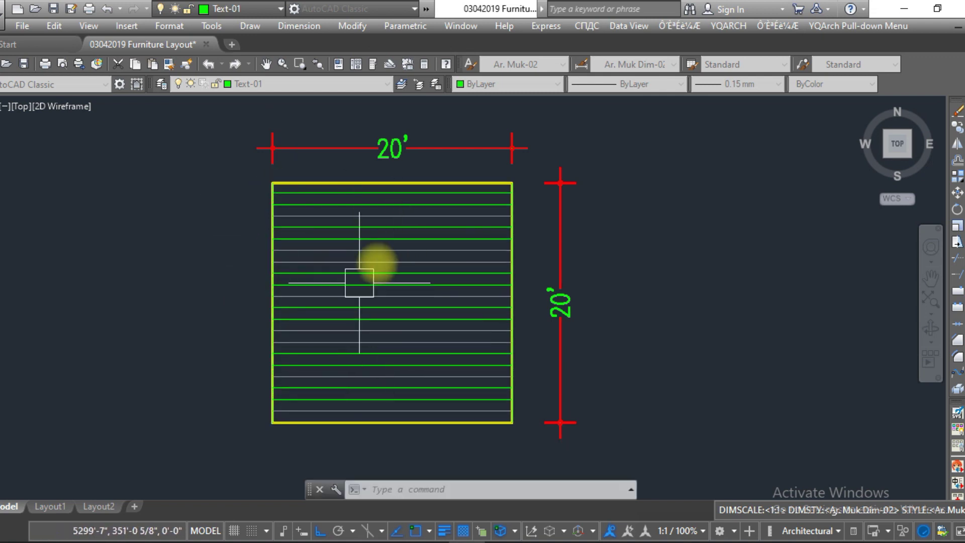
key("Escape")
middle_click_drag(366, 269, 352, 253)
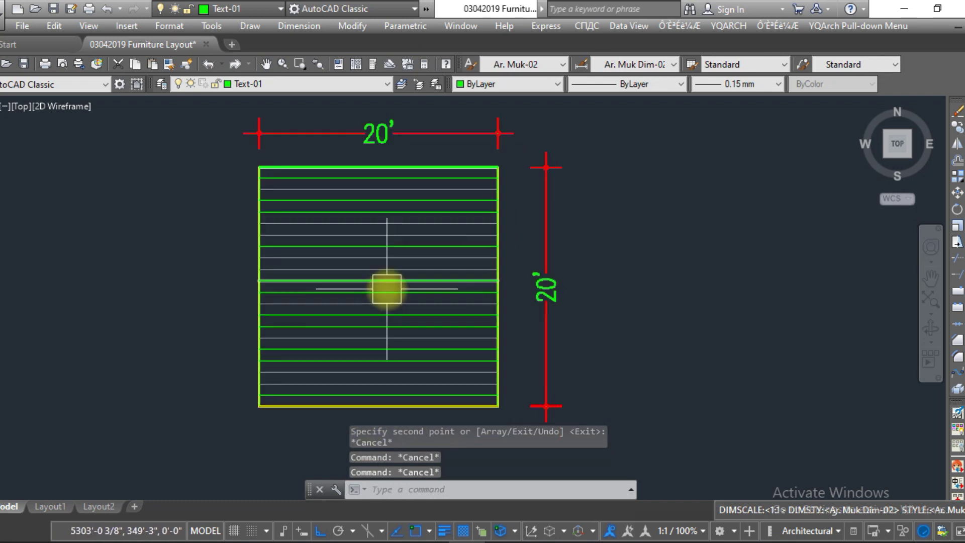
key("Escape")
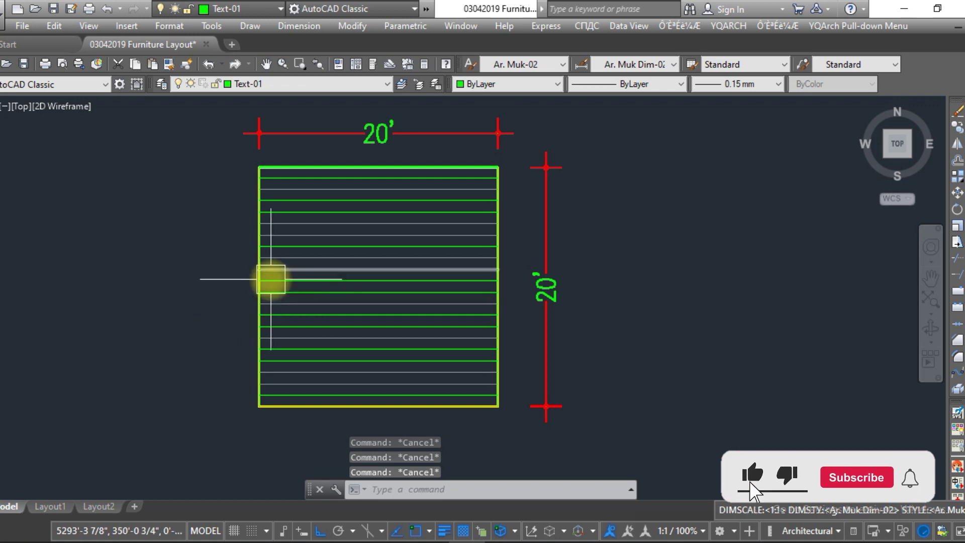
Copy the square's left edge as a 22-item array, fitted from its lower-left corner to its lower-right corner.
type("co")
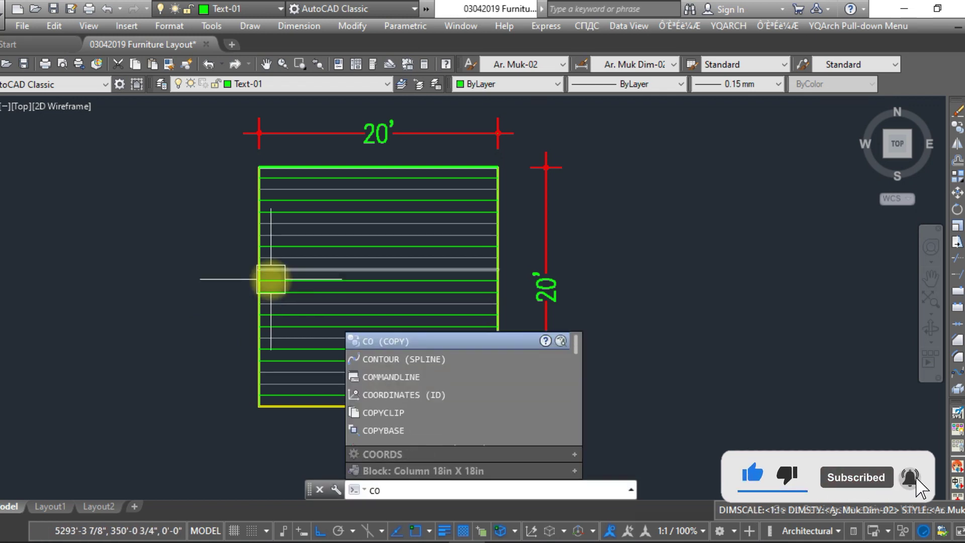
key("Return")
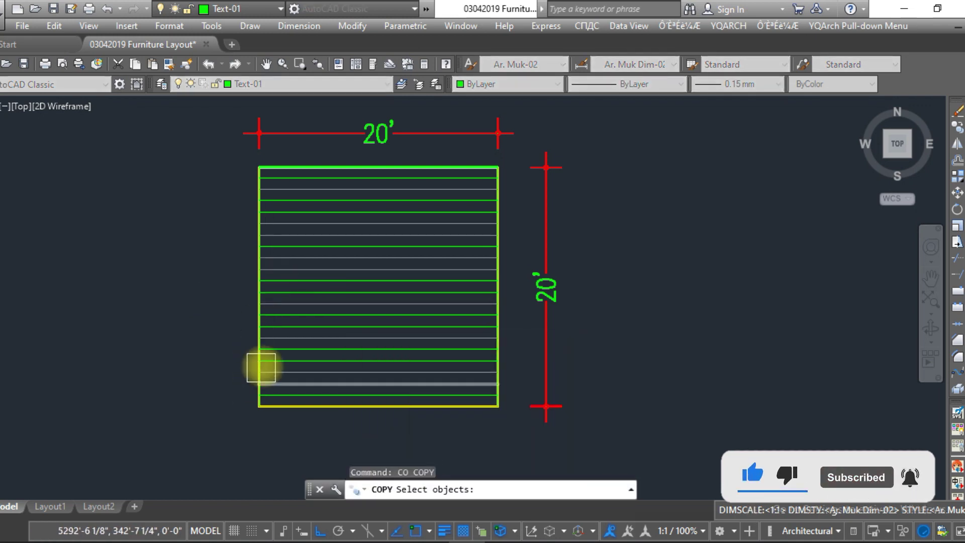
scroll(251, 342, "up", 6)
left_click(267, 338)
scroll(266, 338, "down", 10)
scroll(263, 351, "up", 4)
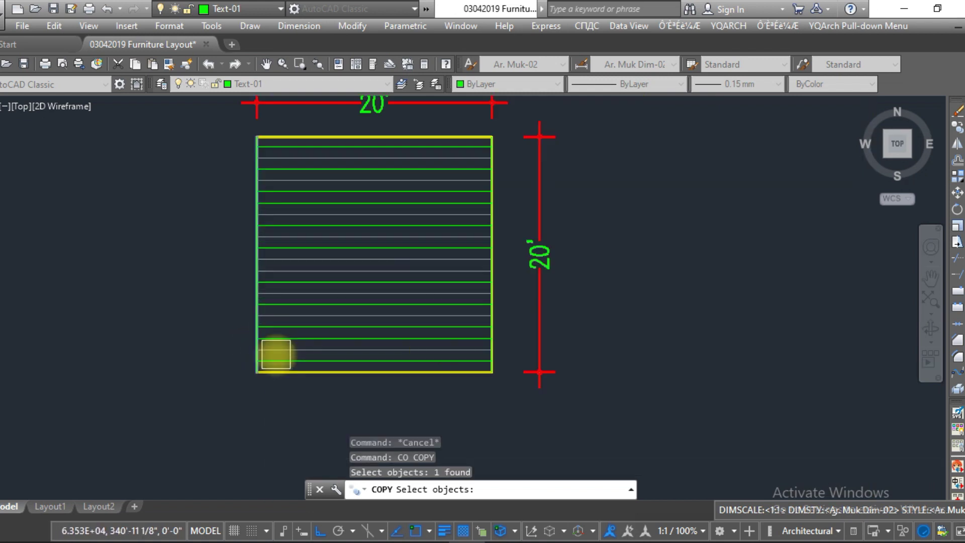
key("Return")
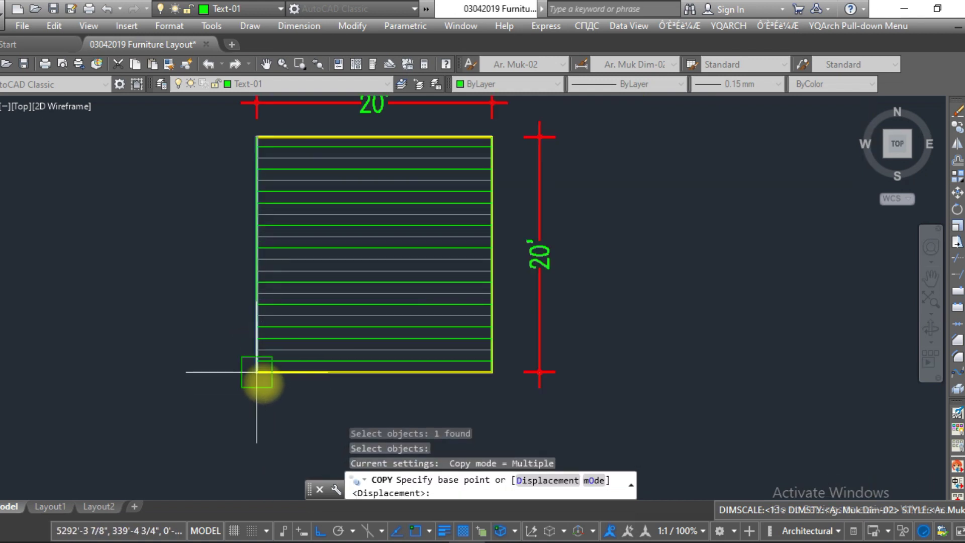
left_click(257, 373)
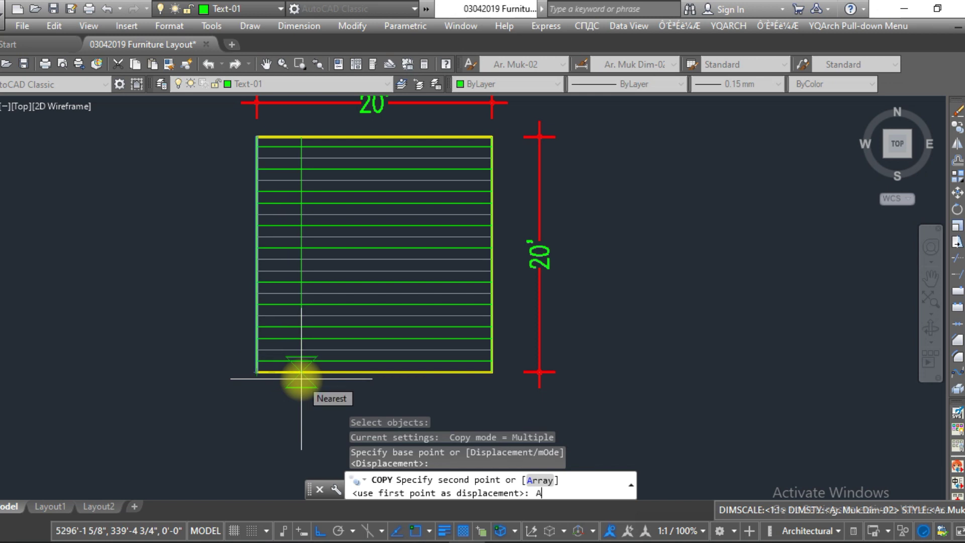
key("Return")
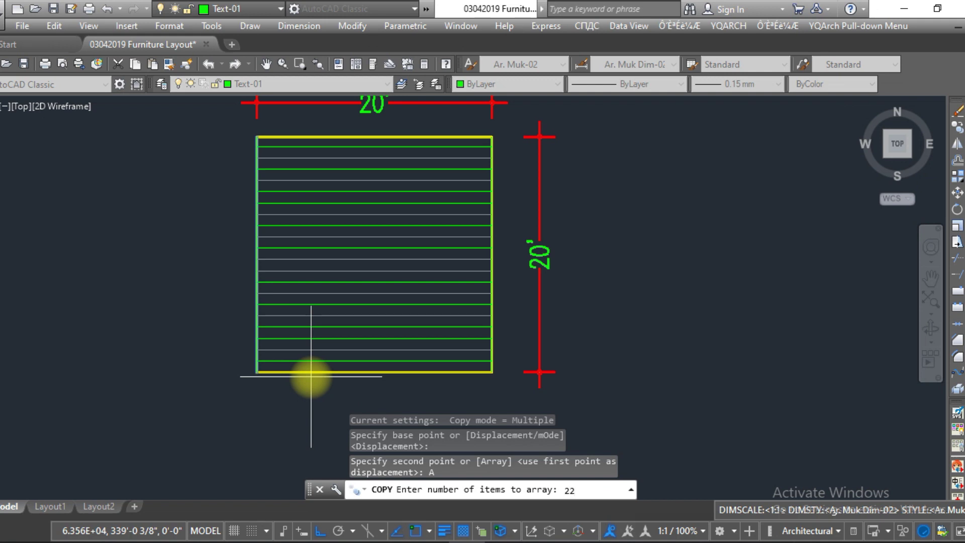
key("Return")
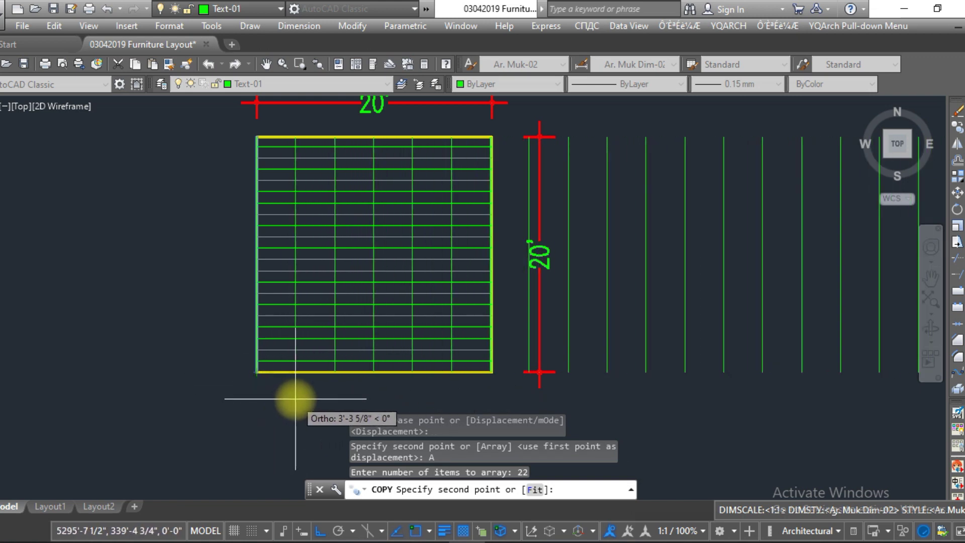
type("F")
key("Return")
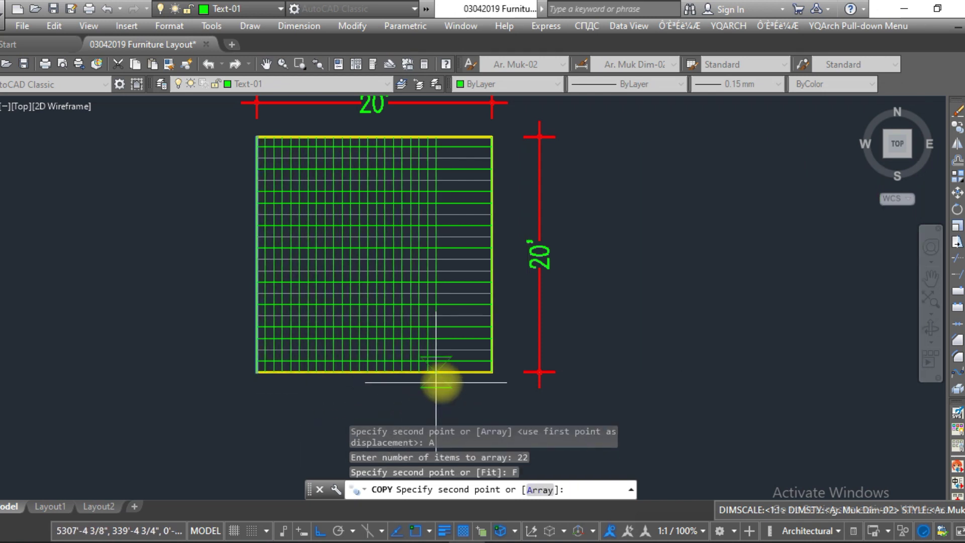
left_click(494, 373)
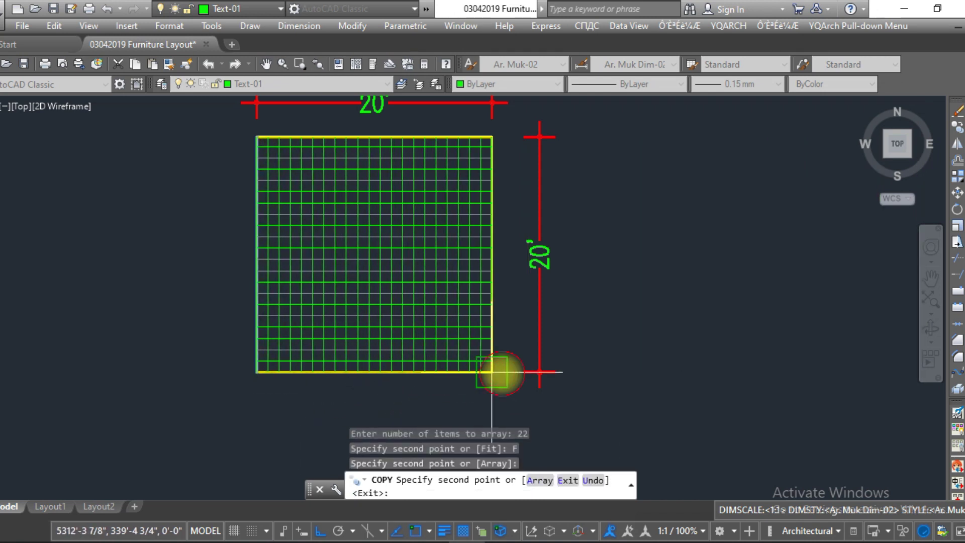
key("Escape")
key("Escape")
key("Escape")
Undo both fitted copy arrays so only the empty square outline is left.
scroll(391, 361, "down", 2)
scroll(384, 256, "up", 2)
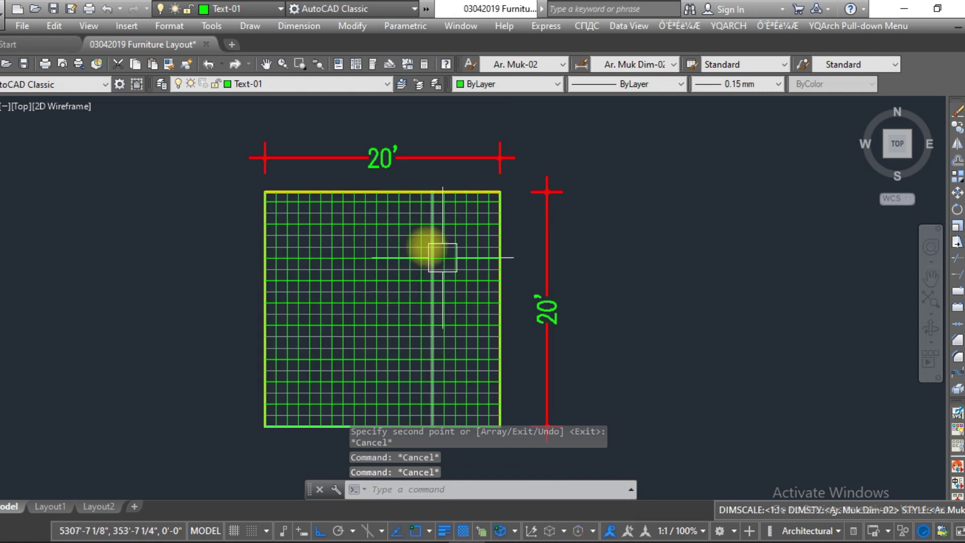
scroll(410, 255, "down", 2)
scroll(373, 216, "up", 2)
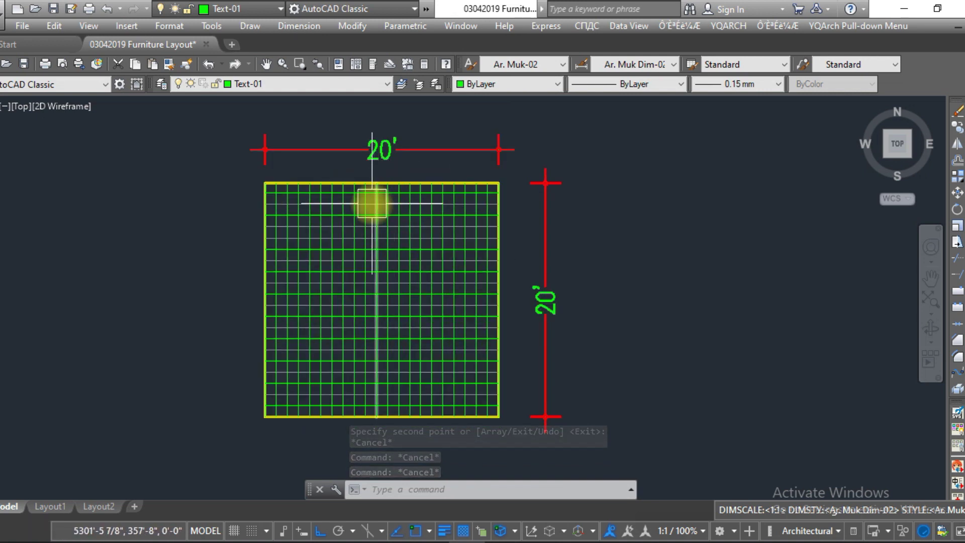
mouse_move(372, 203)
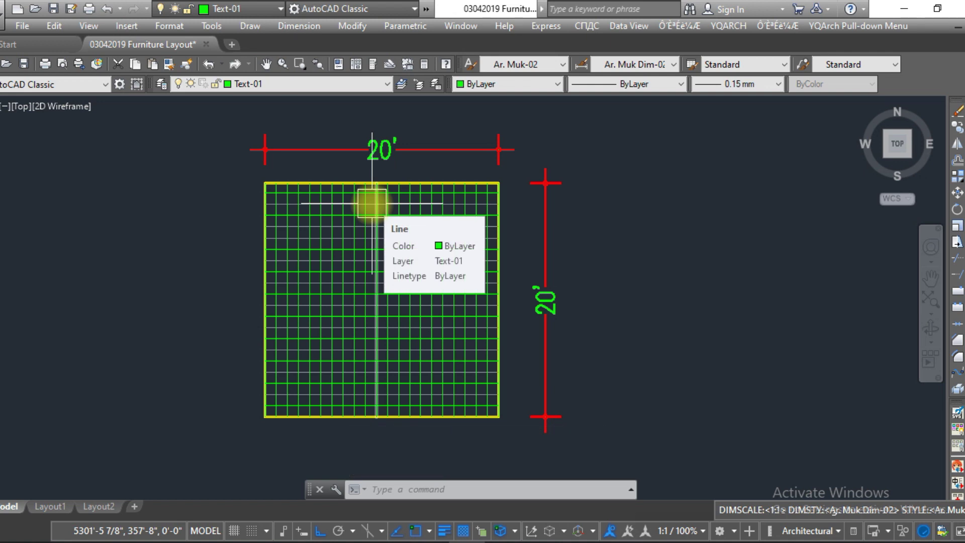
key("Escape")
key("Escape")
key("ctrl+z")
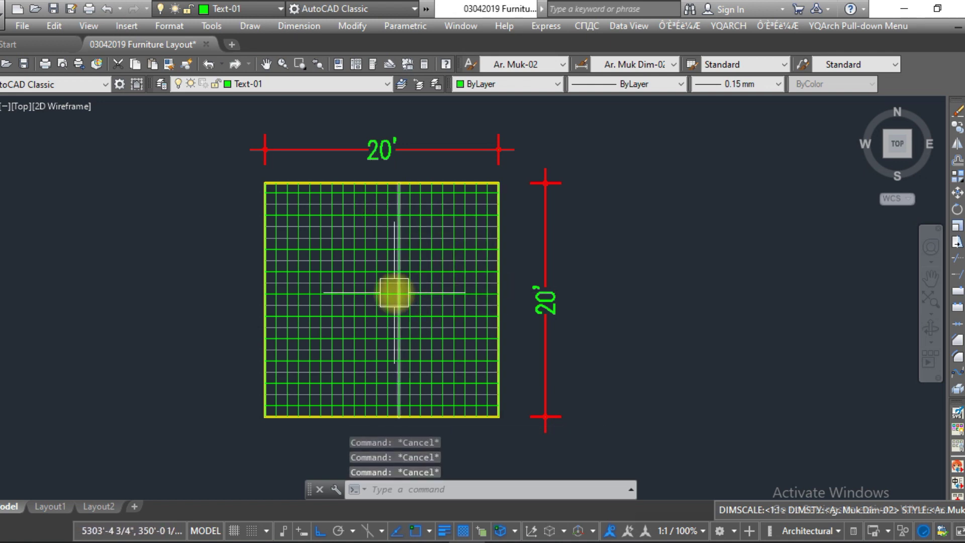
key("ctrl+z")
key("ctrl+z")
key("ctrl+z")
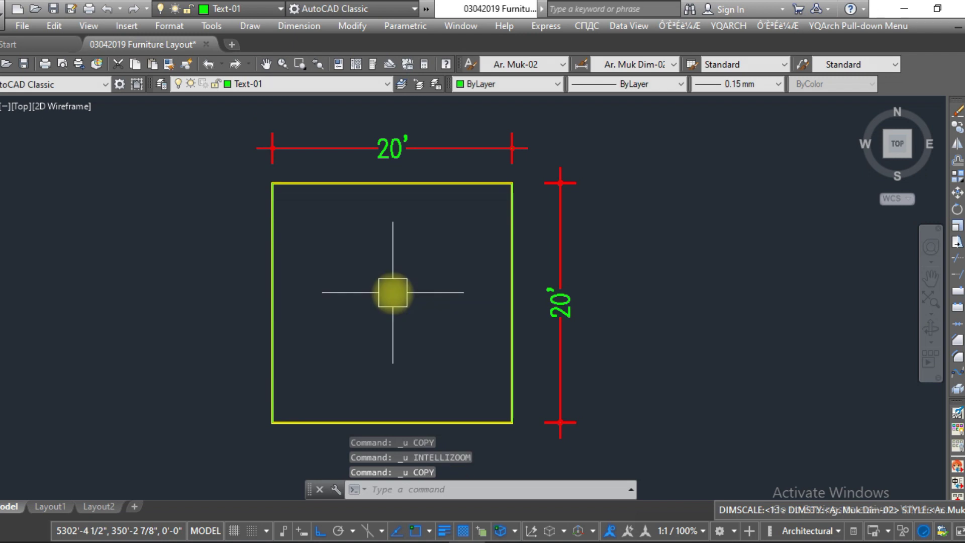
key("Escape")
key("Escape")
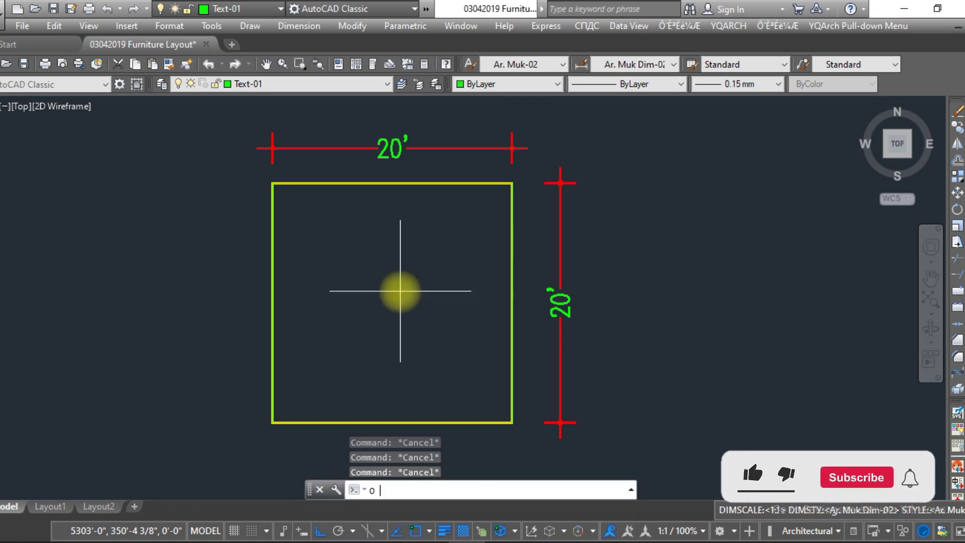
Offset the square's bottom edge upward repeatedly at the default offset distance, using each new horizontal line as the next source.
key("Return")
key("Return")
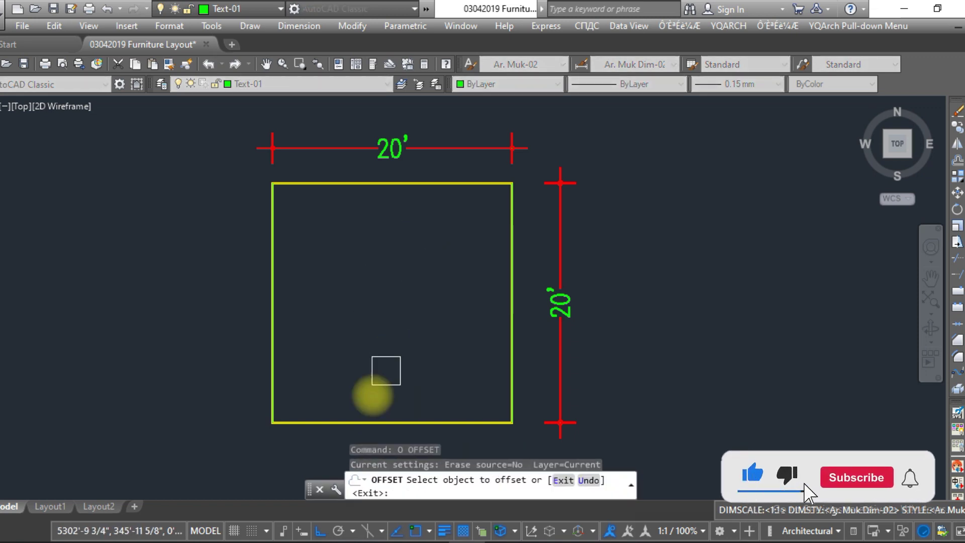
left_click(346, 421)
left_click(330, 338)
left_click(310, 410)
left_click(316, 394)
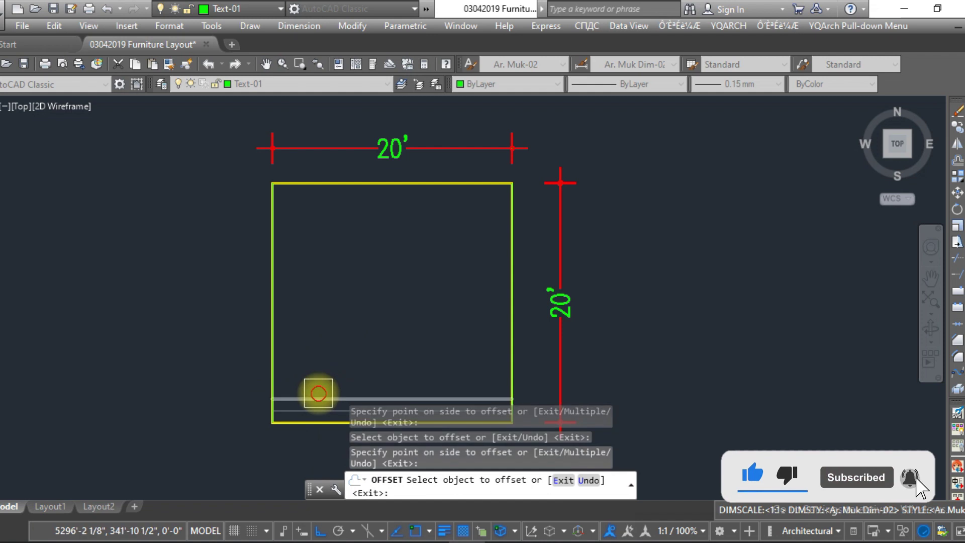
left_click(316, 398)
left_click(316, 365)
left_click(317, 386)
left_click(322, 351)
left_click(322, 374)
left_click(323, 345)
left_click(319, 361)
left_click(327, 348)
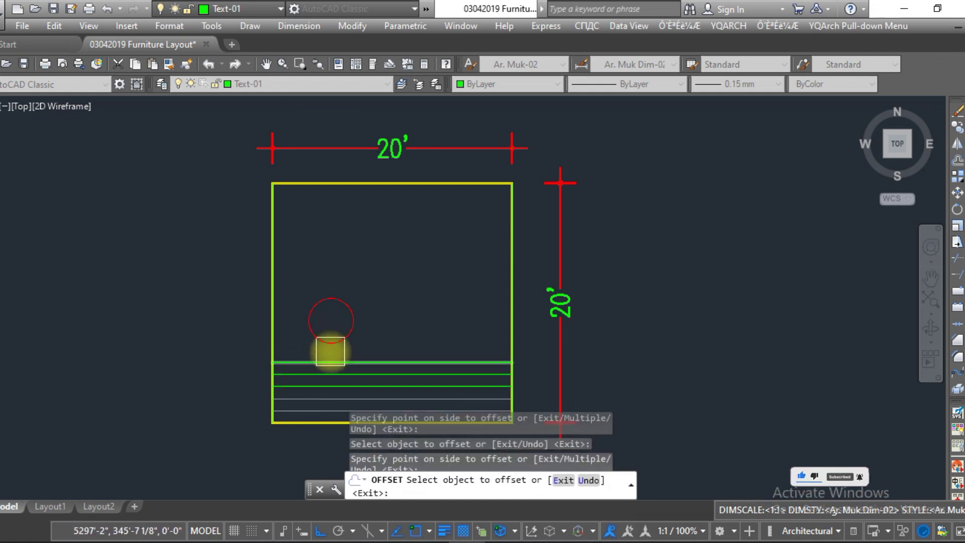
left_click(326, 352)
left_click(329, 301)
left_click(330, 338)
left_click(330, 314)
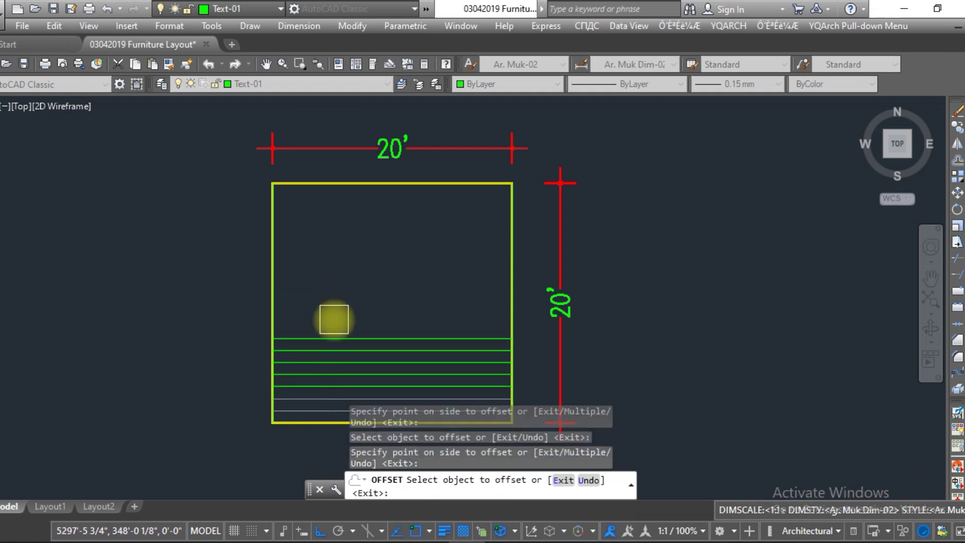
left_click(331, 327)
left_click(333, 299)
left_click(331, 314)
left_click(336, 294)
left_click(336, 302)
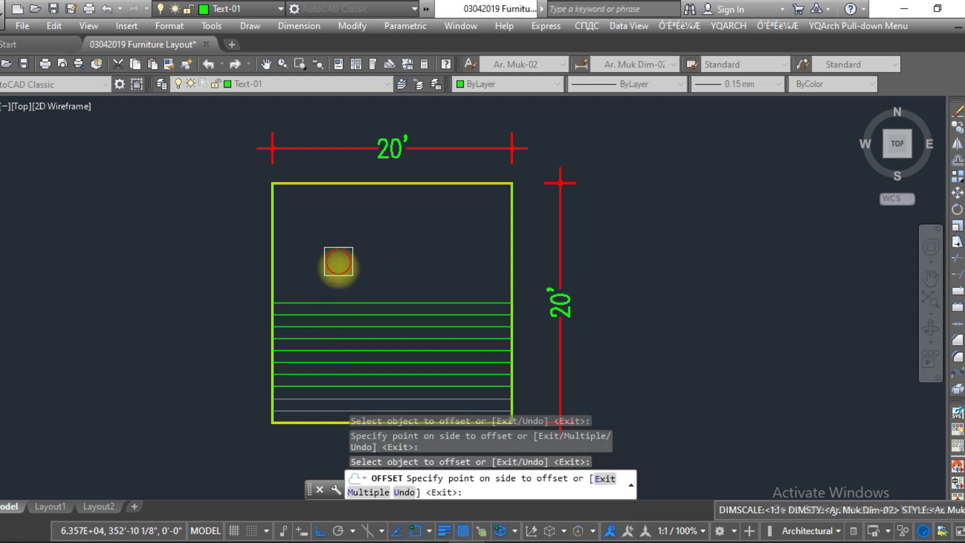
left_click(336, 266)
left_click(342, 291)
left_click(343, 266)
left_click(345, 278)
left_click(346, 261)
left_click(346, 266)
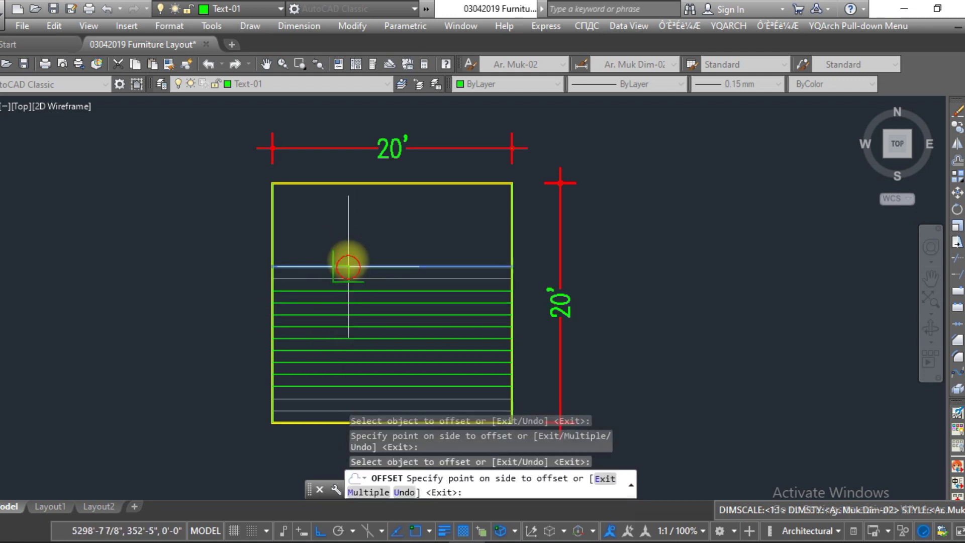
left_click(350, 254)
Offset the square's left edge inward repeatedly at the same distance to add six vertical lines.
left_click(269, 196)
left_click(308, 211)
left_click(286, 209)
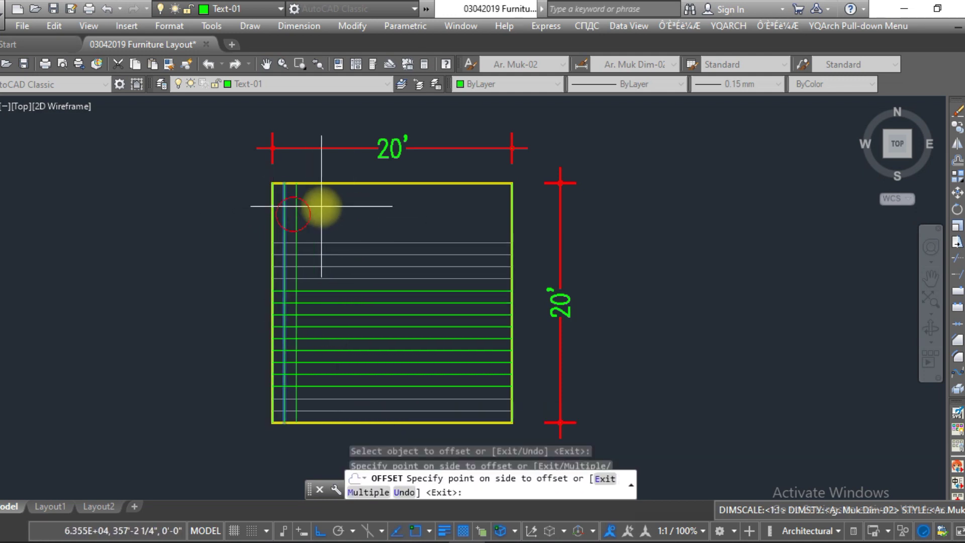
left_click(308, 219)
left_click(308, 219)
left_click(316, 221)
left_click(317, 220)
left_click(332, 221)
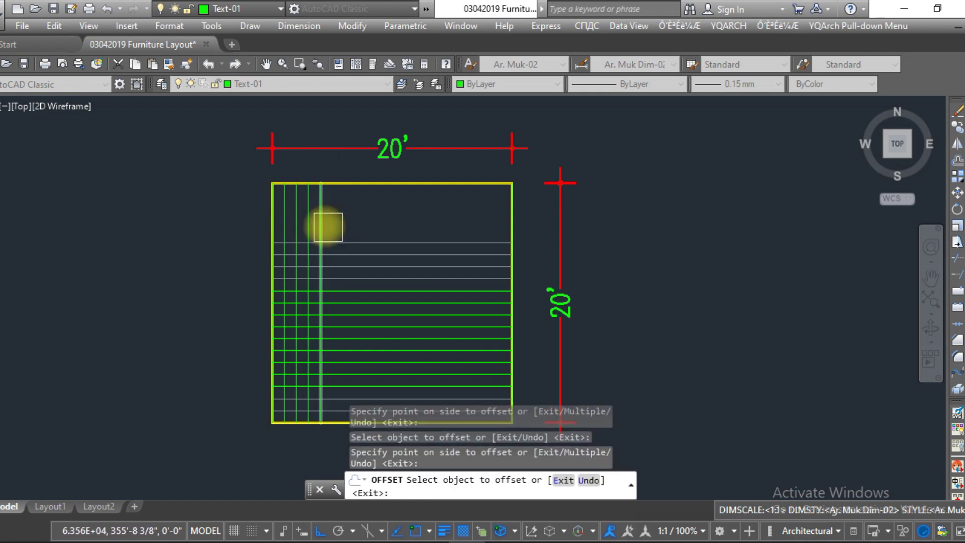
left_click(333, 225)
left_click(345, 209)
left_click(347, 206)
left_click(358, 204)
key("Escape")
key("Escape")
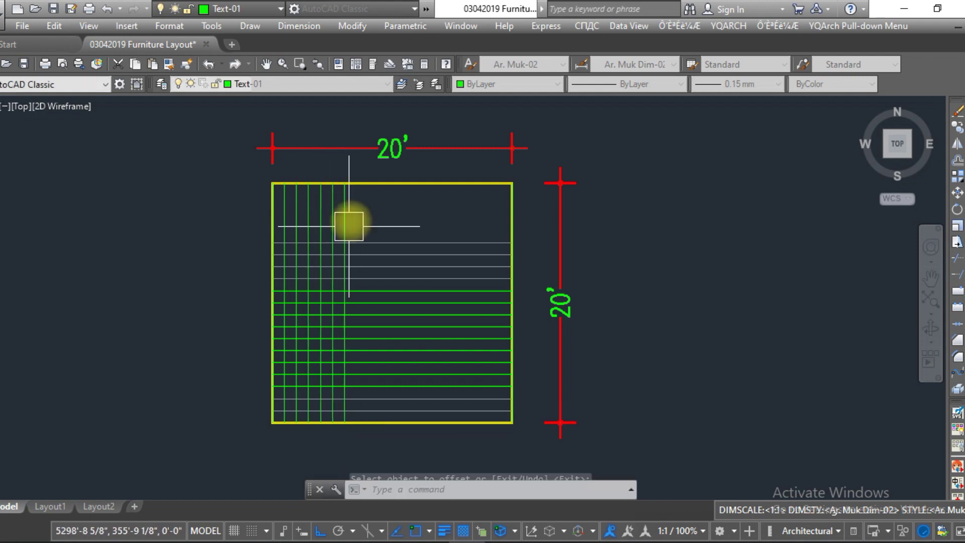
Erase all the offset horizontal and vertical lines inside the square with a crossing selection.
type("e")
key("Return")
left_click(413, 221)
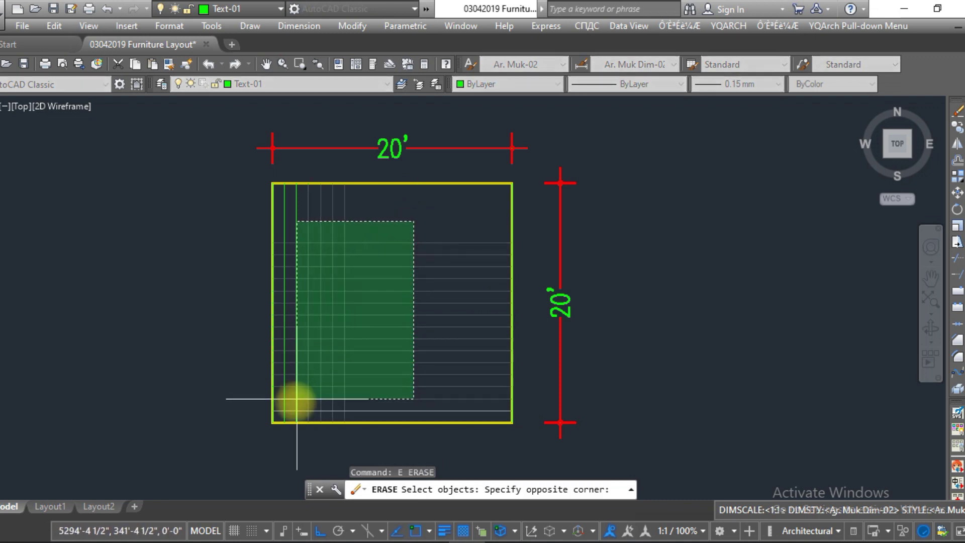
left_click(281, 417)
key("Return")
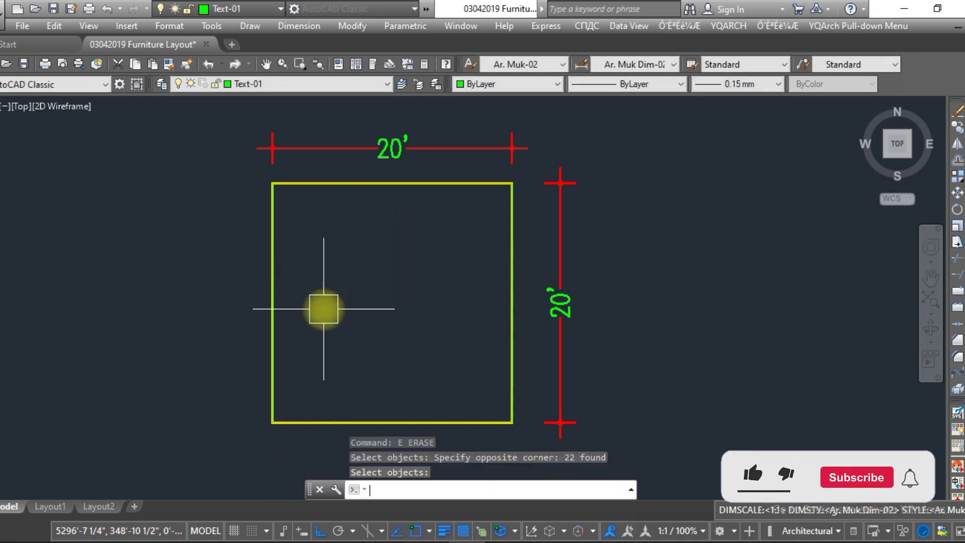
key("Escape")
key("Escape")
key("Escape")
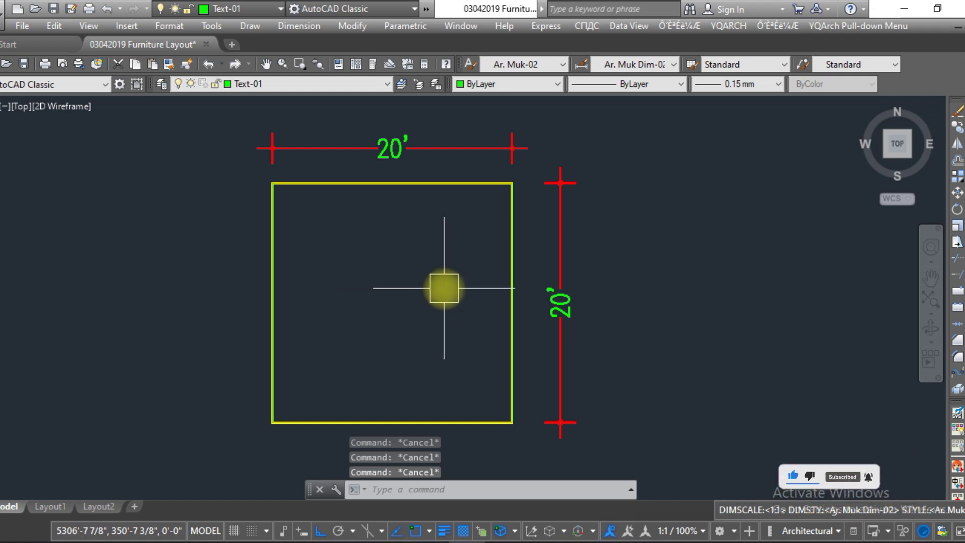
Start a hatch with the User defined type, the Use Current colour and the current origin.
type("H")
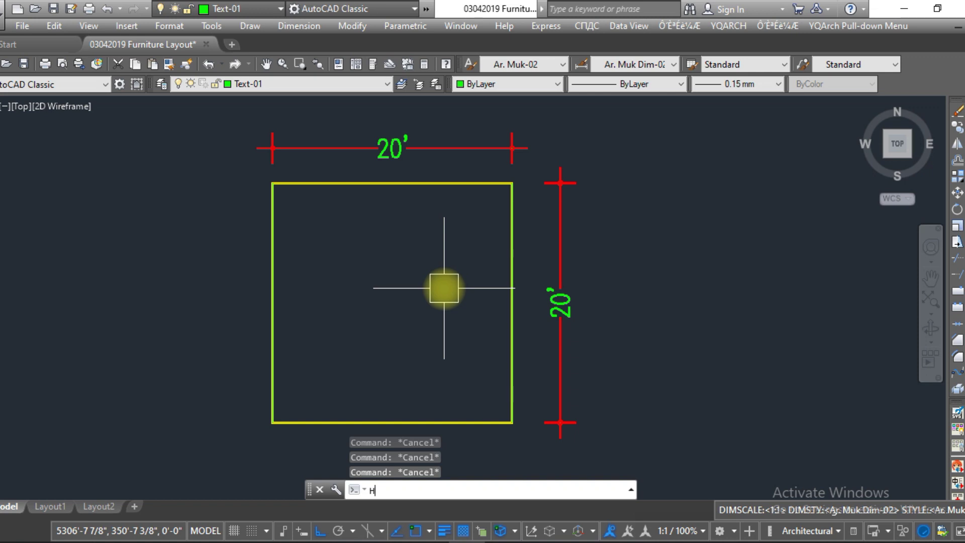
key("Return")
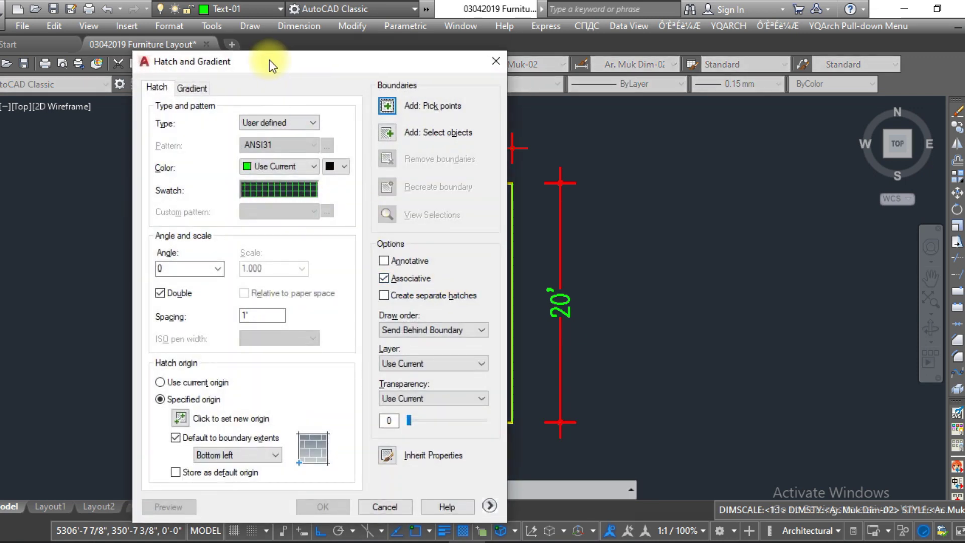
mouse_move(270, 59)
left_mouse_down()
mouse_move(297, 52)
mouse_move(260, 55)
left_mouse_up()
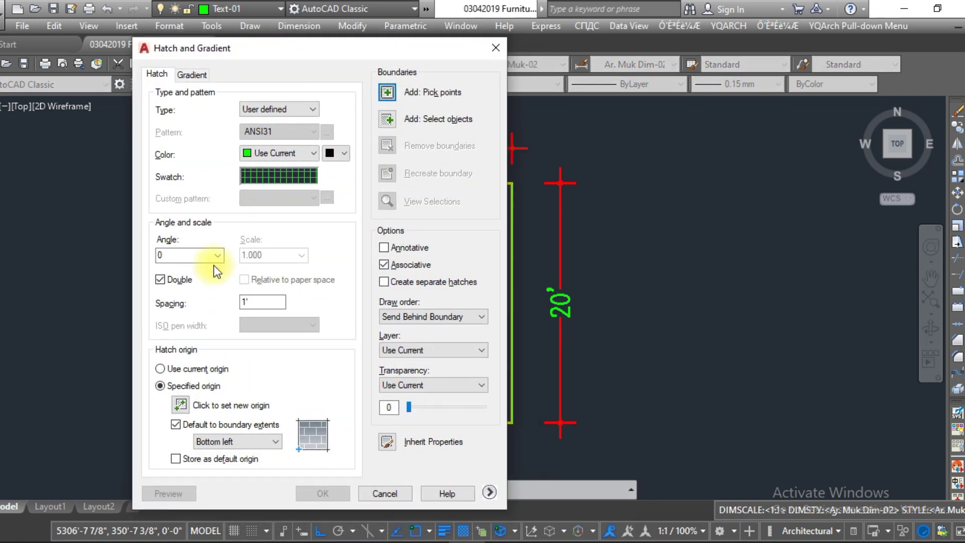
left_click(207, 369)
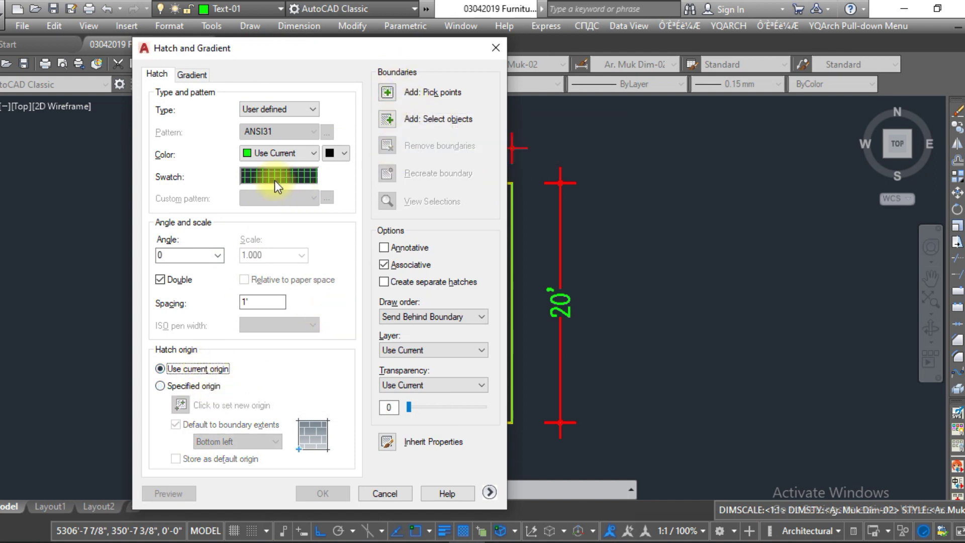
left_click(277, 113)
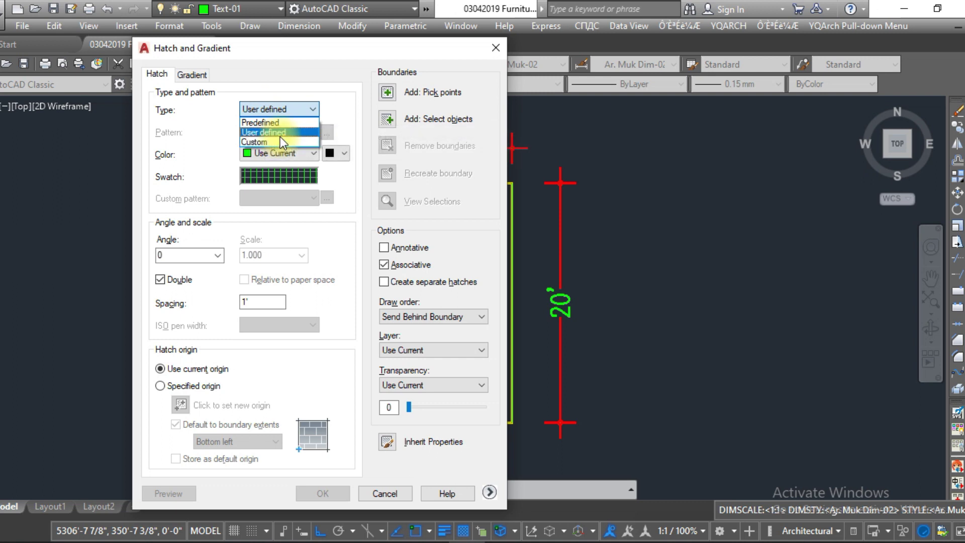
left_click(282, 131)
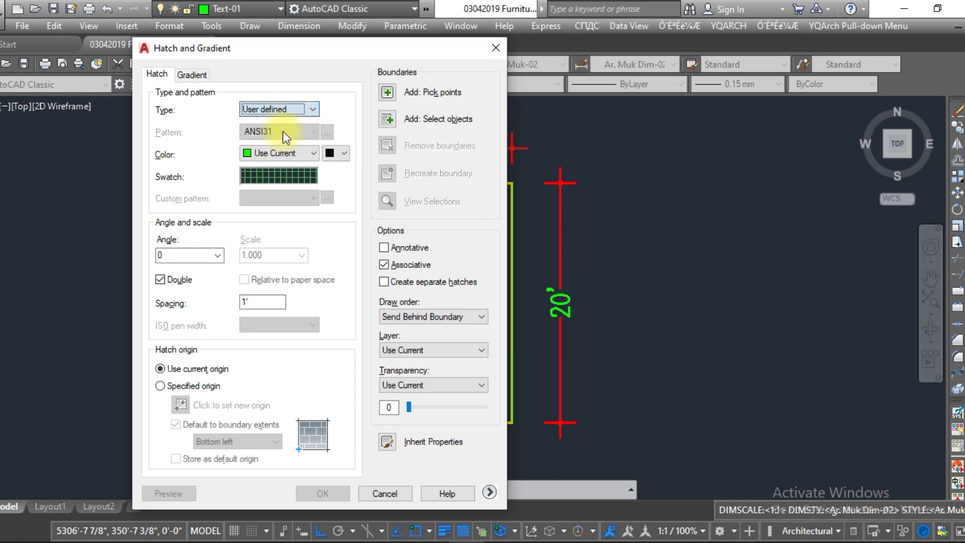
left_click(315, 156)
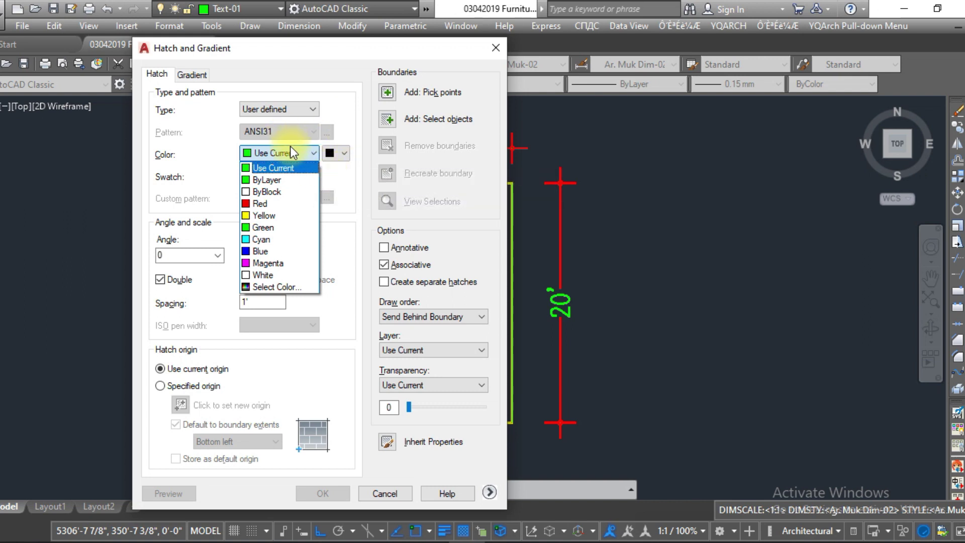
left_click(385, 95)
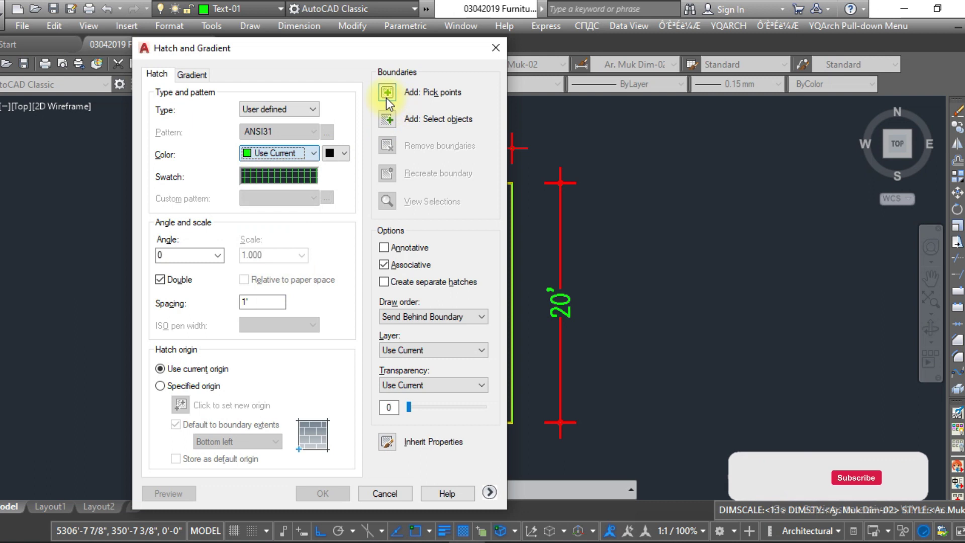
Pick a point inside the 20' square to define it as the hatch boundary.
left_click(386, 92)
left_click(360, 273)
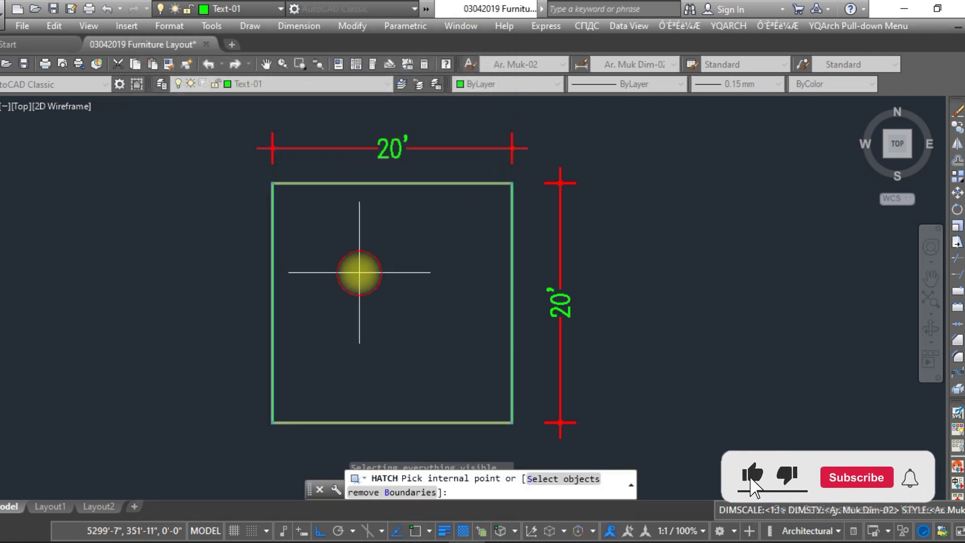
key("Return")
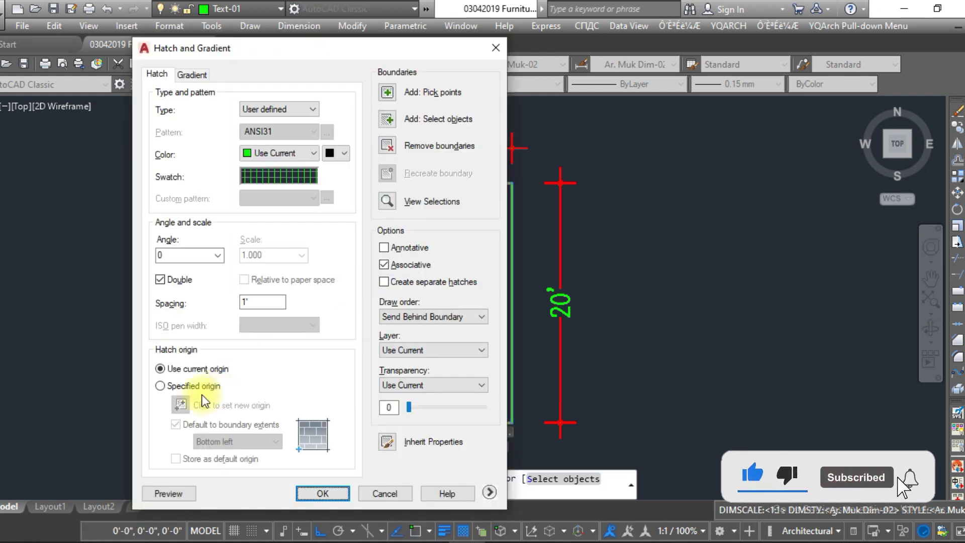
Switch the hatch to a specified origin and use double lines with a spacing of 12.
left_click(160, 386)
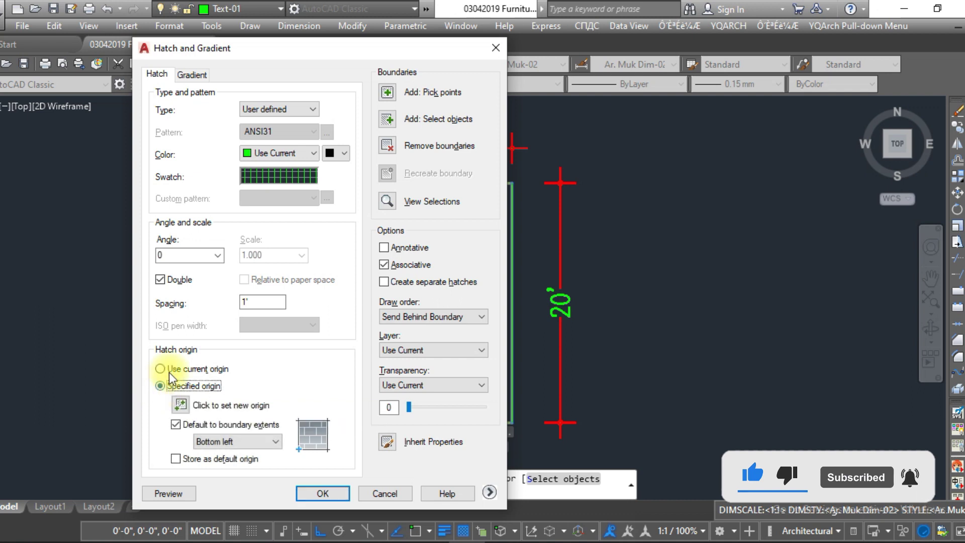
left_click(171, 281)
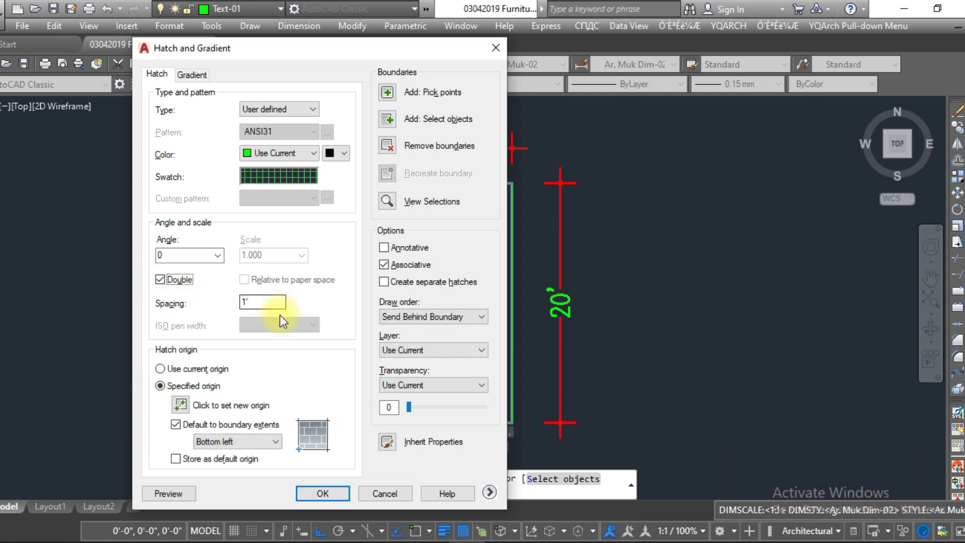
double_click(261, 301)
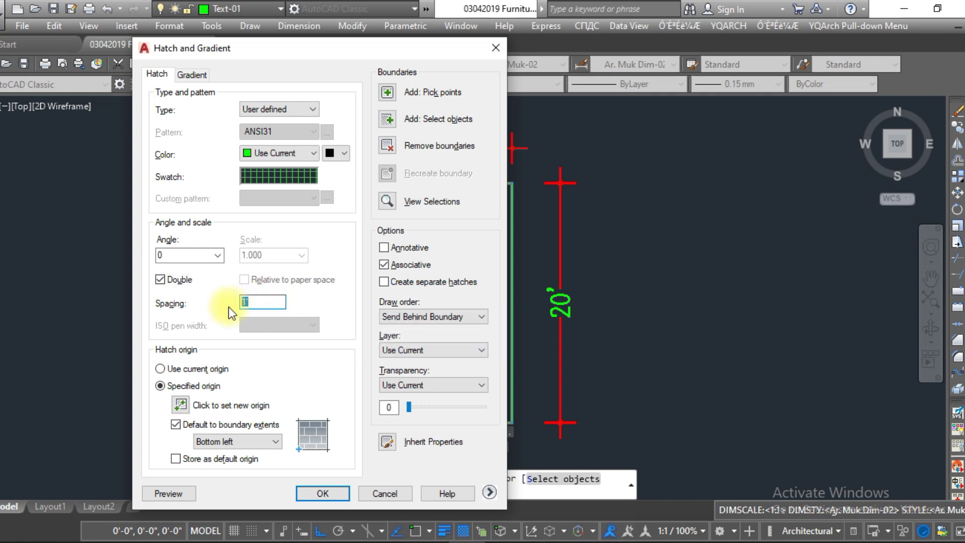
type("12")
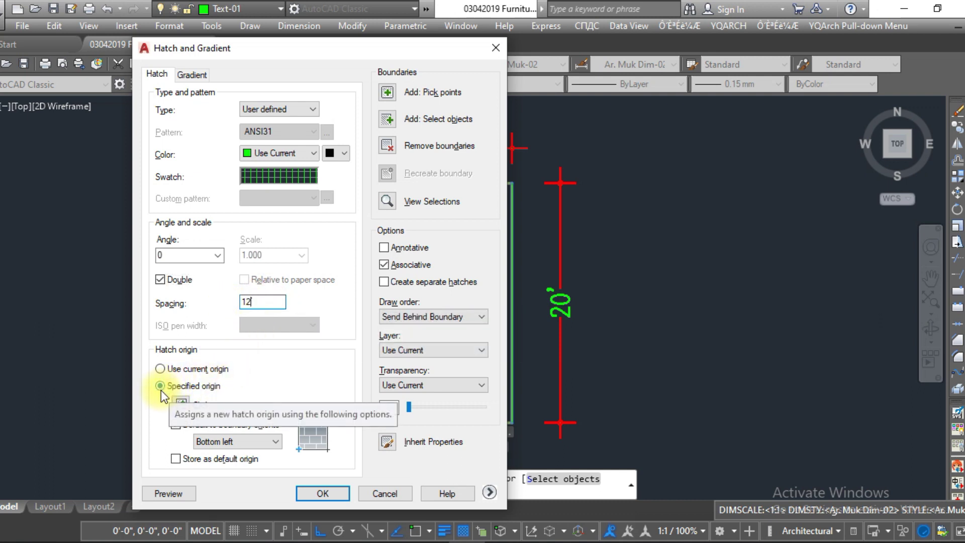
Default the hatch origin to the bottom left of the boundary extents and create the grid hatch in the square.
left_click(181, 405)
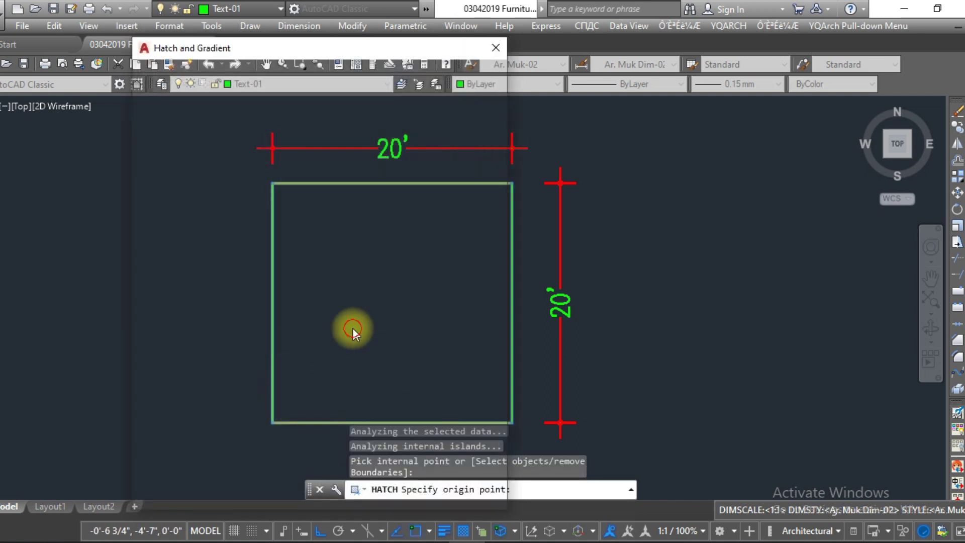
left_click(352, 327)
left_click(176, 426)
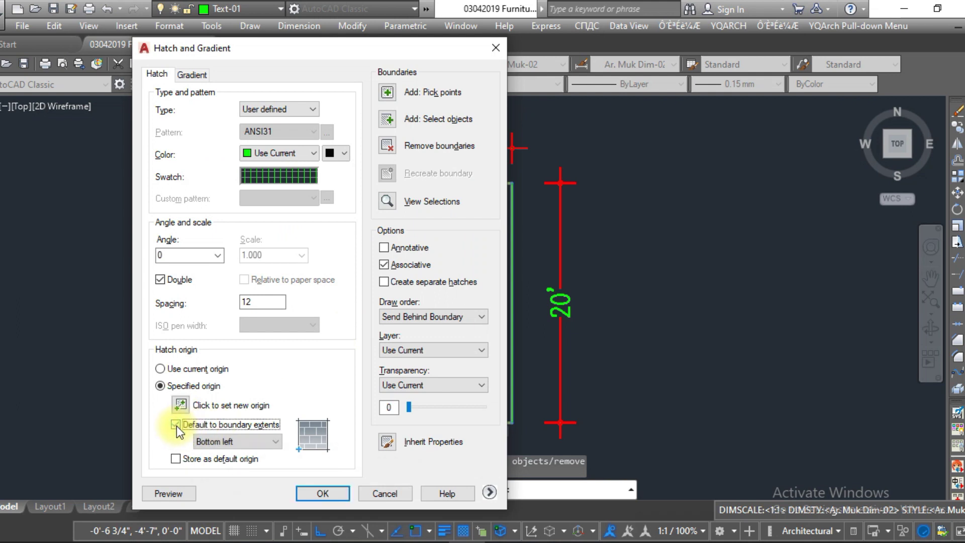
left_click(323, 493)
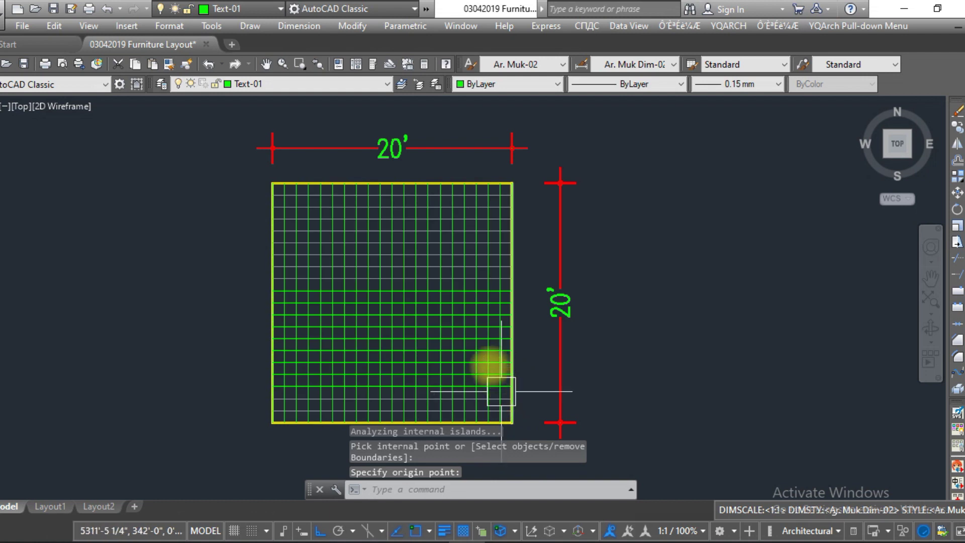
key("Escape")
key("Escape")
key("Escape")
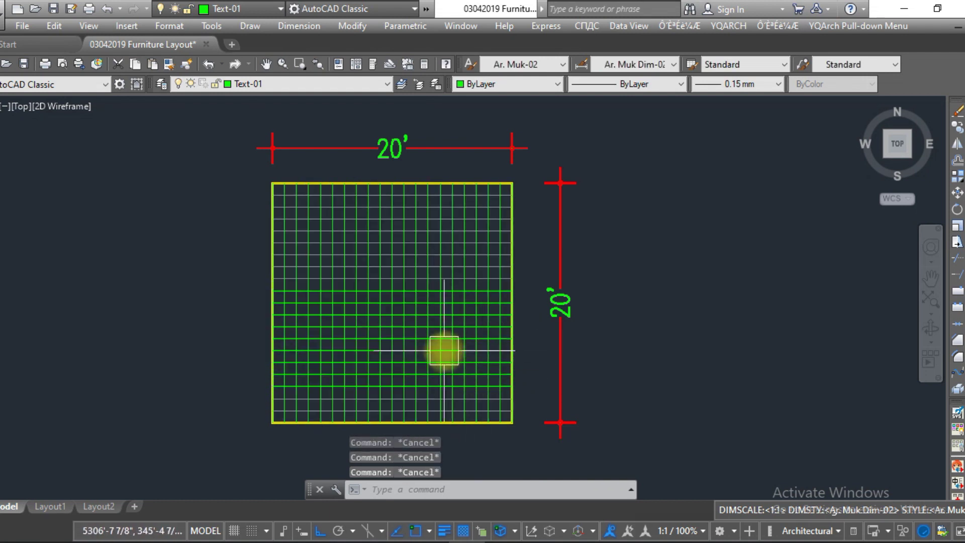